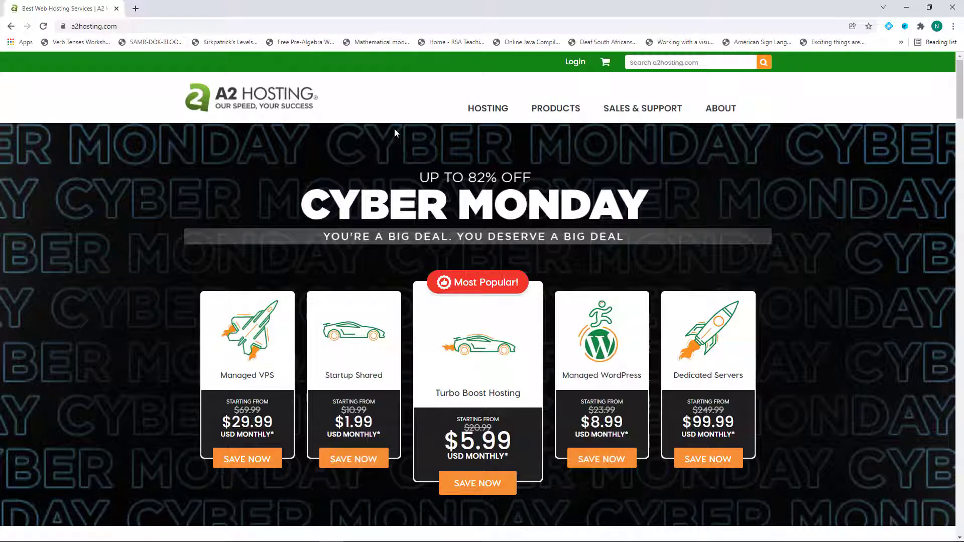
Open the shared web hosting plans and choose the 36-month Turbo Boost plan
mouse_move(485, 109)
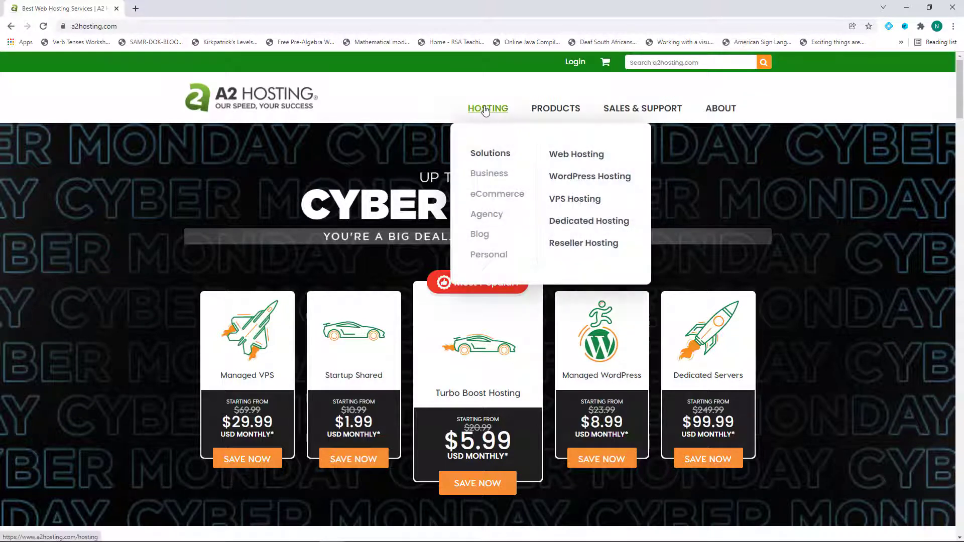
left_click(588, 156)
scroll(86, 336, "down", 1)
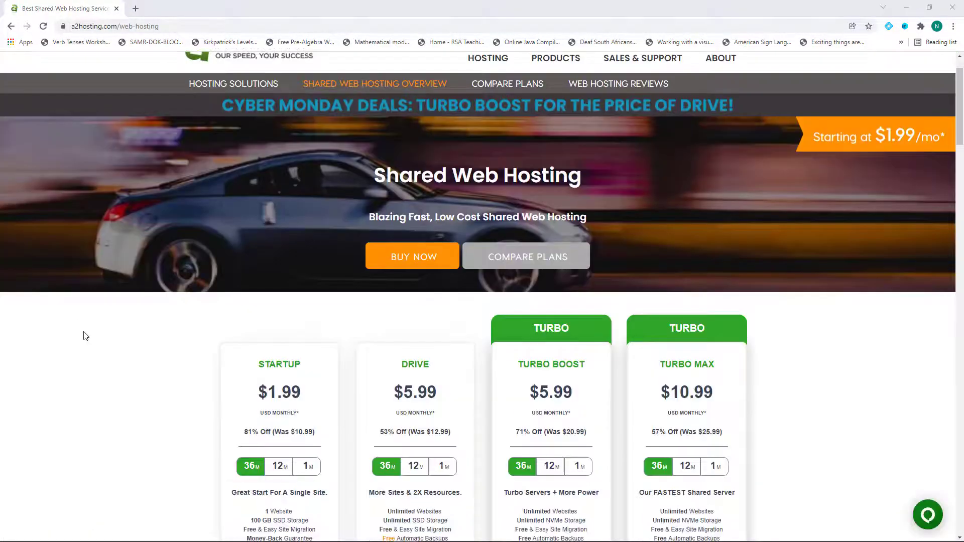
scroll(88, 335, "down", 4)
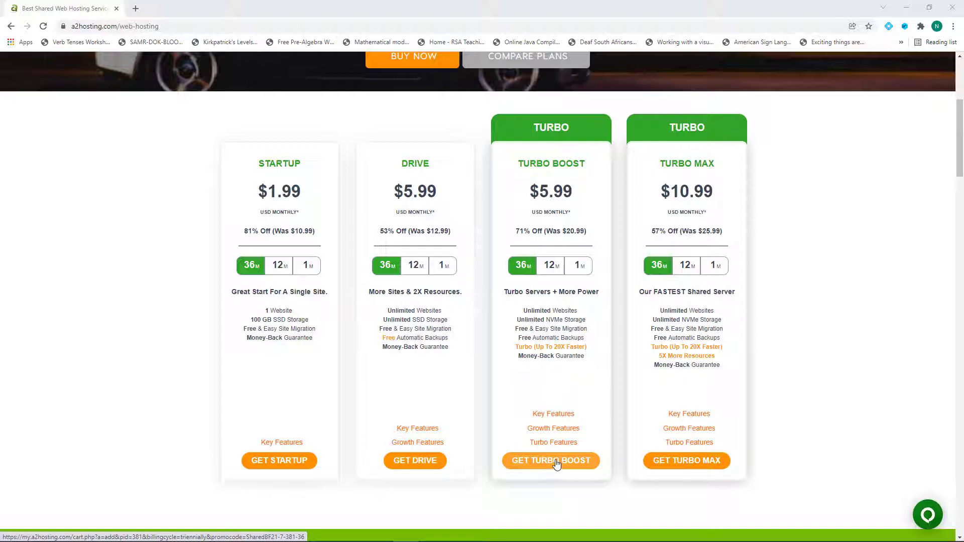
mouse_move(572, 433)
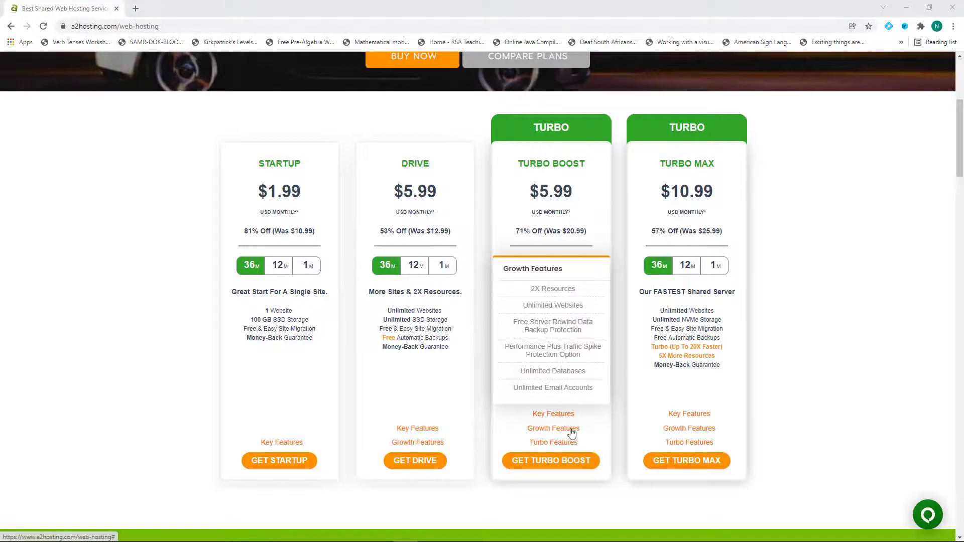
left_click(551, 461)
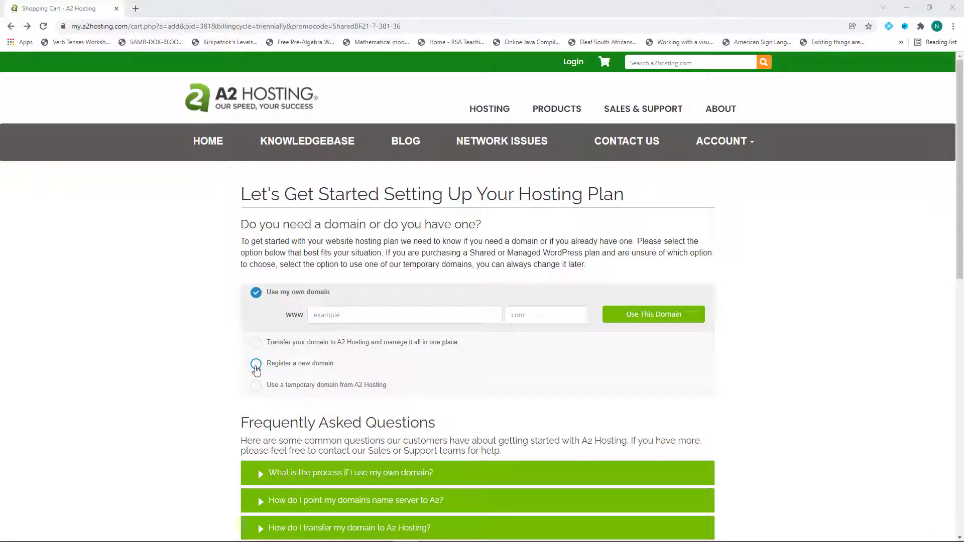
Choose to register a new domain and check the availability of eschool.com
left_click(255, 366)
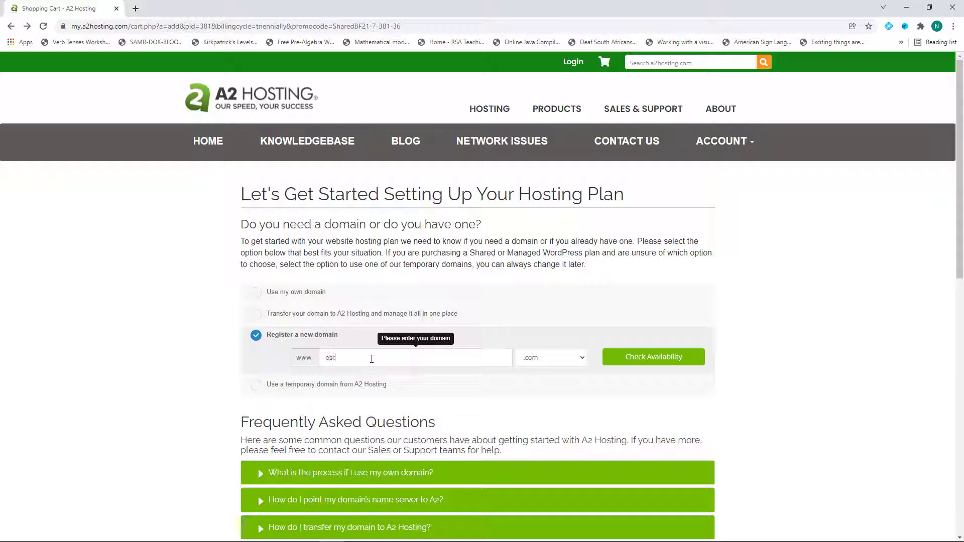
left_click(583, 362)
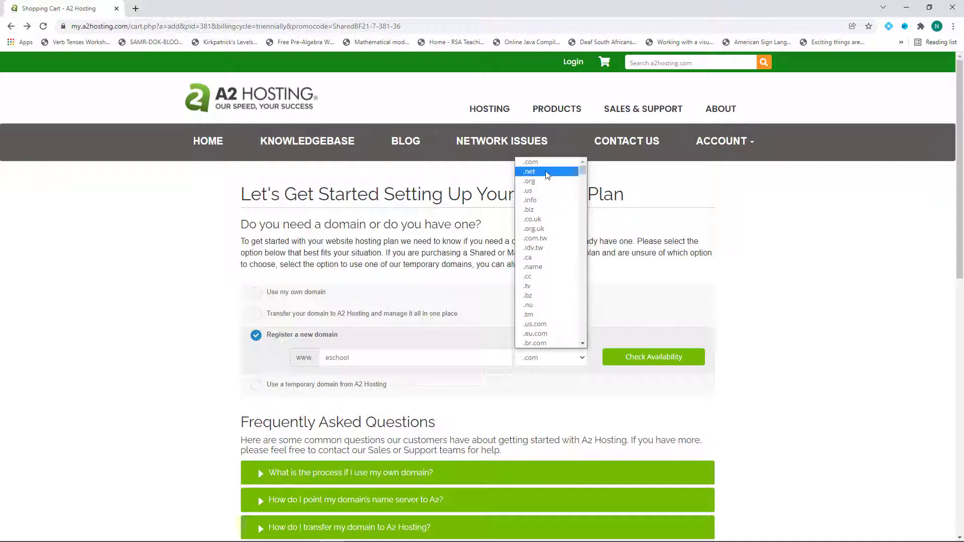
left_click(547, 166)
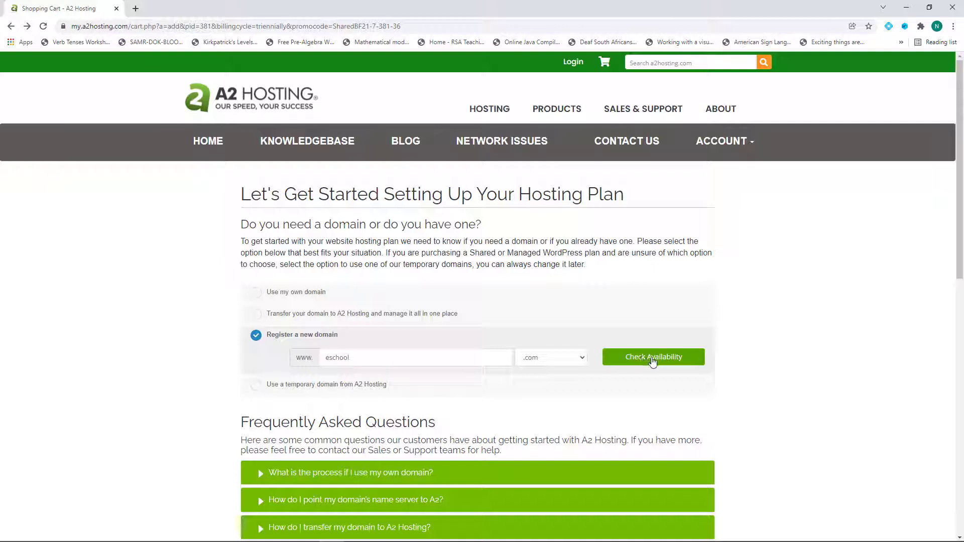
left_click(652, 361)
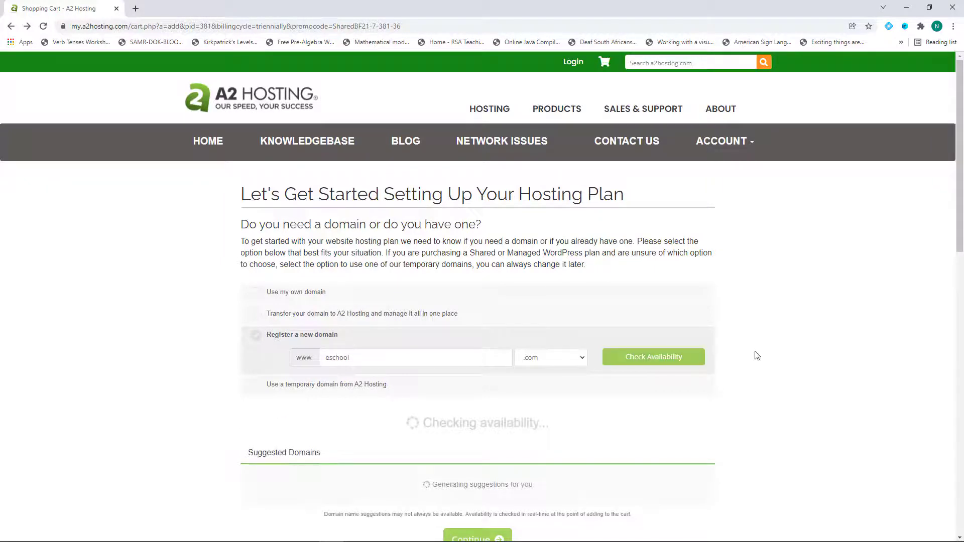
scroll(754, 406, "down", 2)
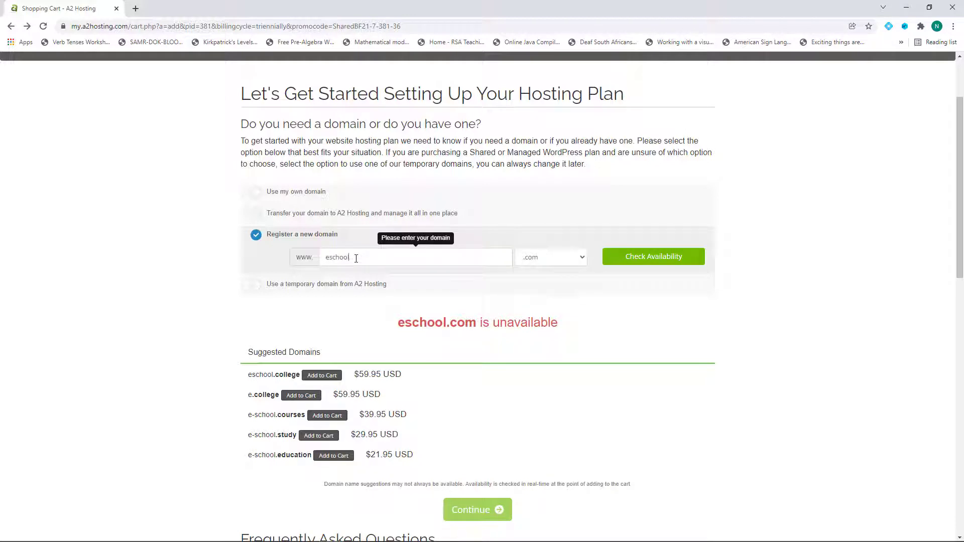
Change the domain extension to .academy, check the availability of eschool.academy and continue the order with it
left_click(565, 258)
scroll(553, 319, "down", 5)
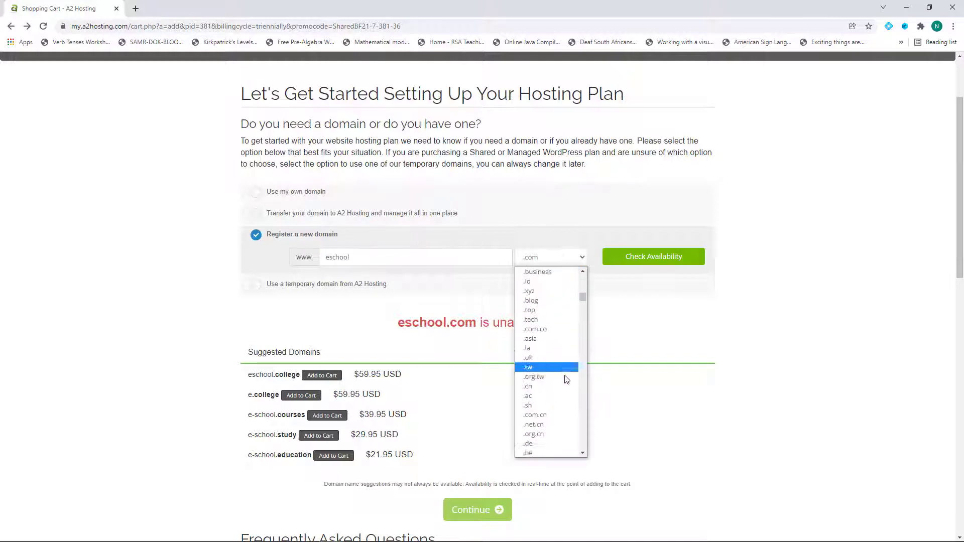
scroll(553, 319, "down", 6)
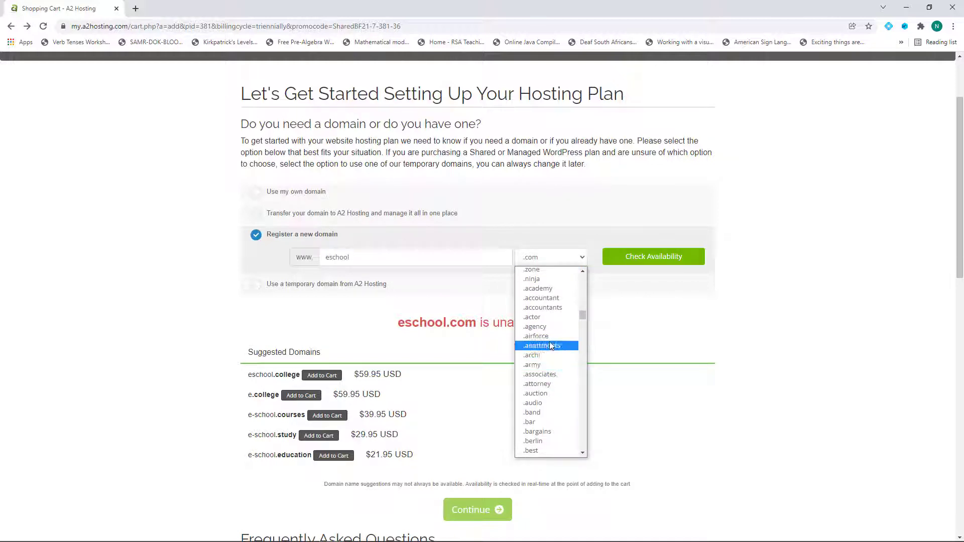
scroll(553, 323, "up", 6)
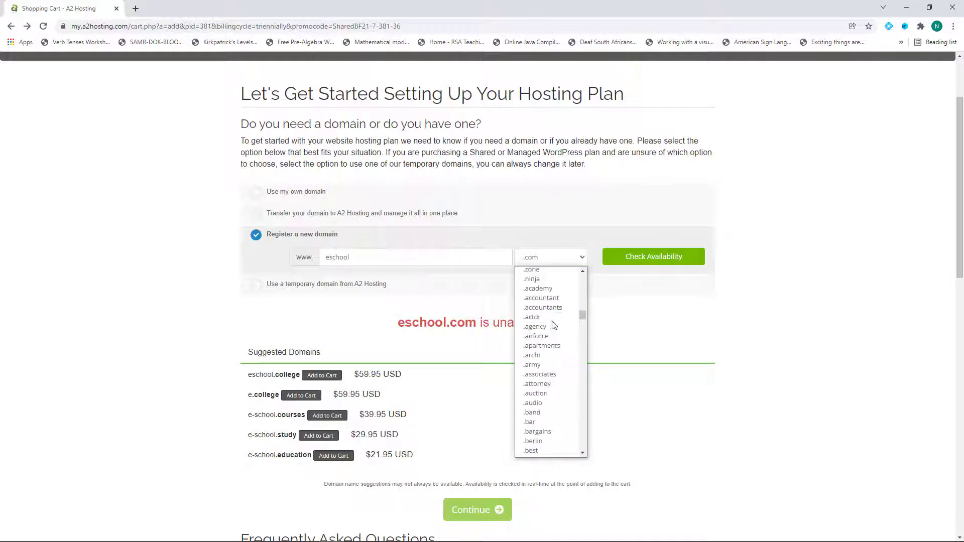
left_click(548, 289)
left_click(653, 257)
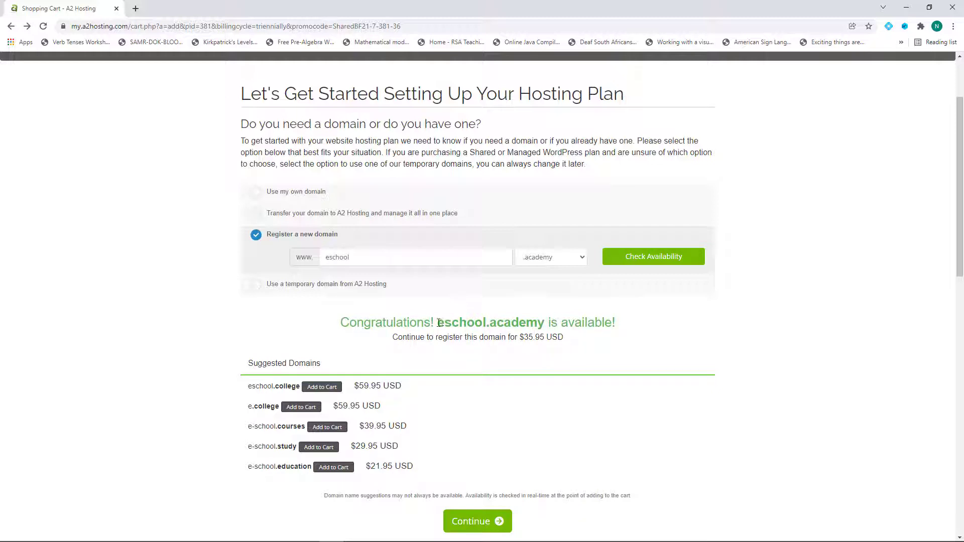
left_click_drag(439, 323, 545, 327)
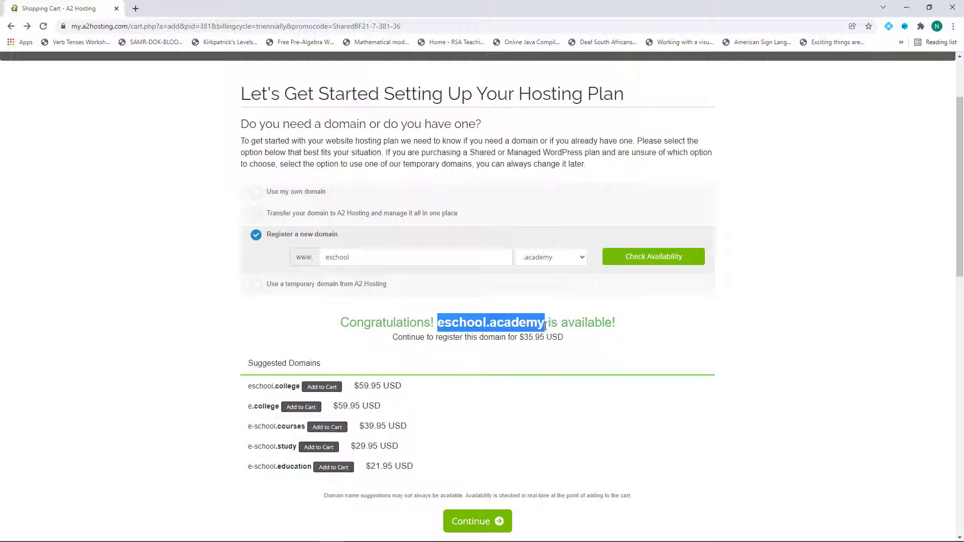
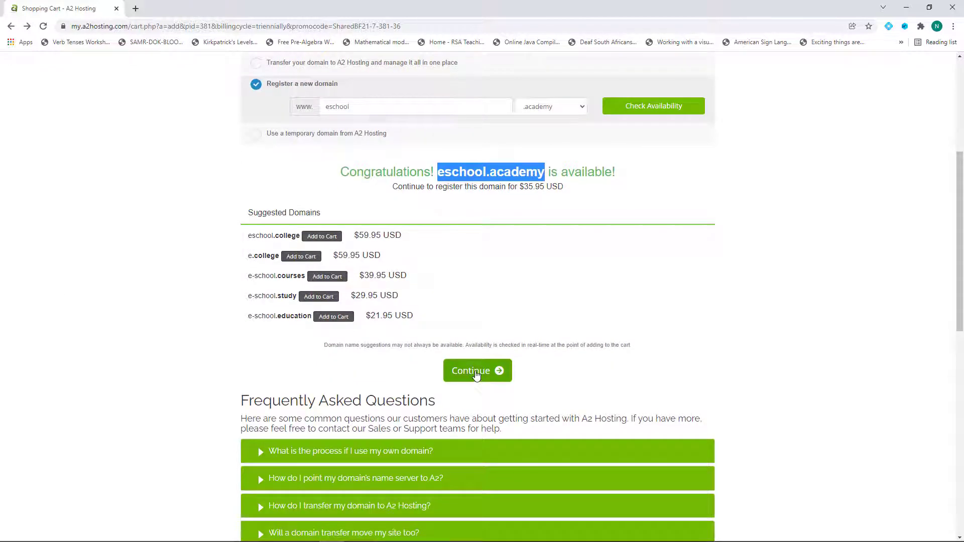
left_click(476, 372)
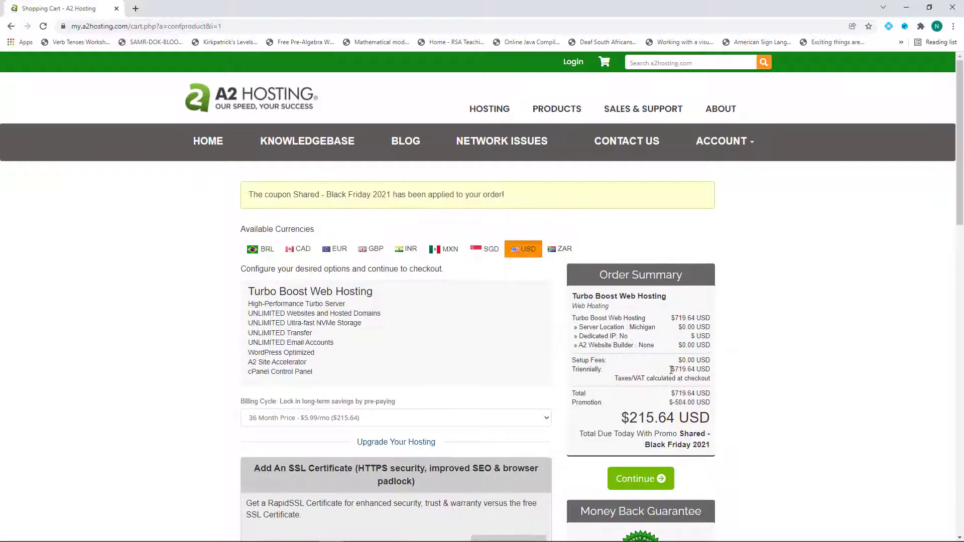
Try the 1-month billing cycle for the Turbo Boost plan, and set the billing cycle to 12 months at $9.99/mo
scroll(458, 366, "down", 2)
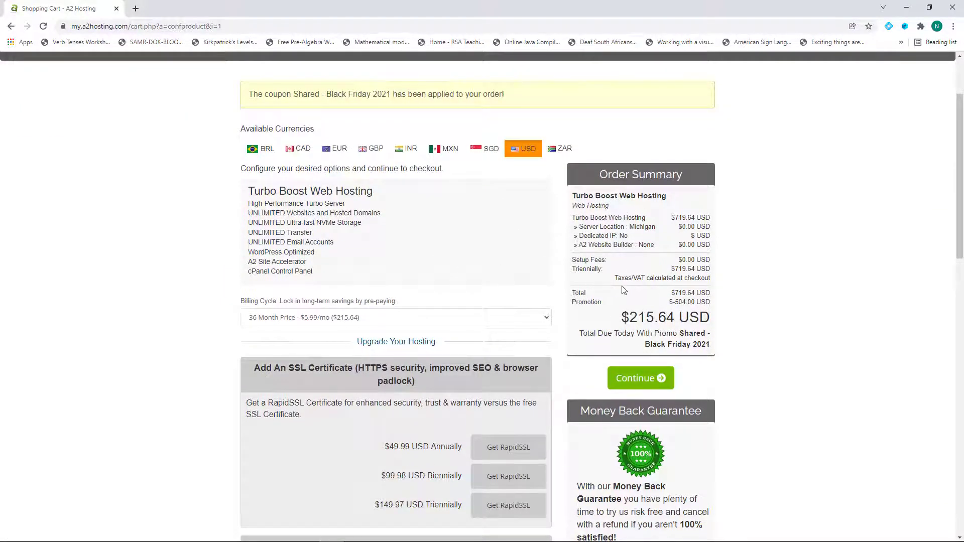
scroll(622, 290, "down", 4)
scroll(595, 235, "up", 3)
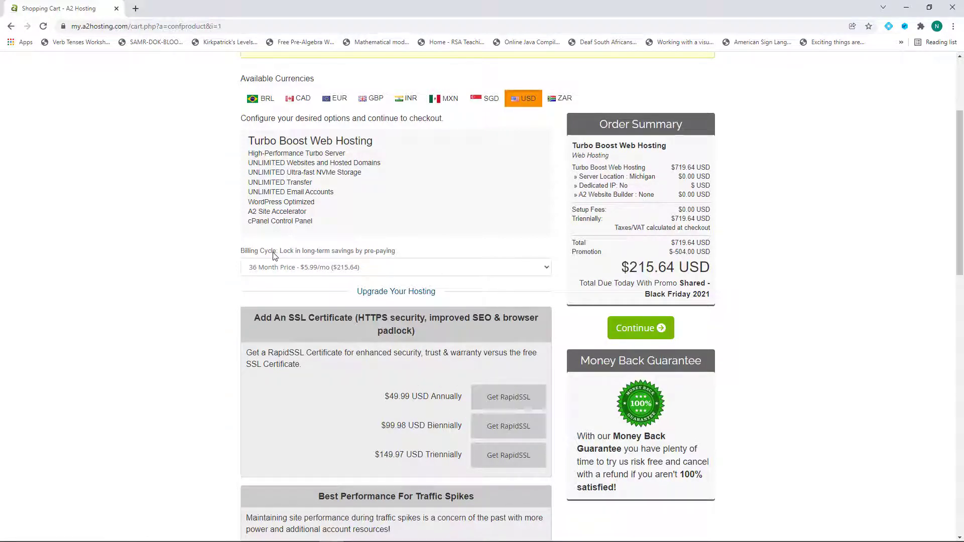
left_click(547, 268)
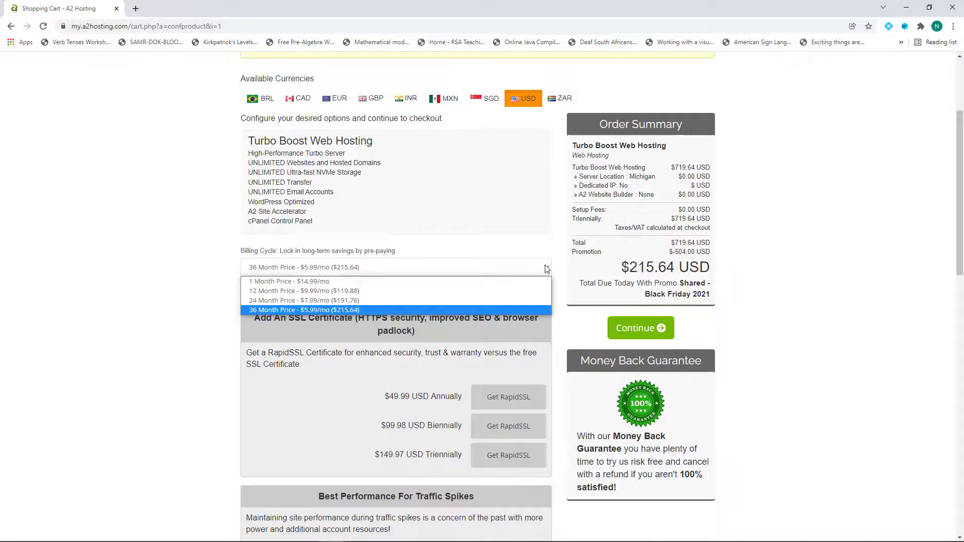
left_click(421, 282)
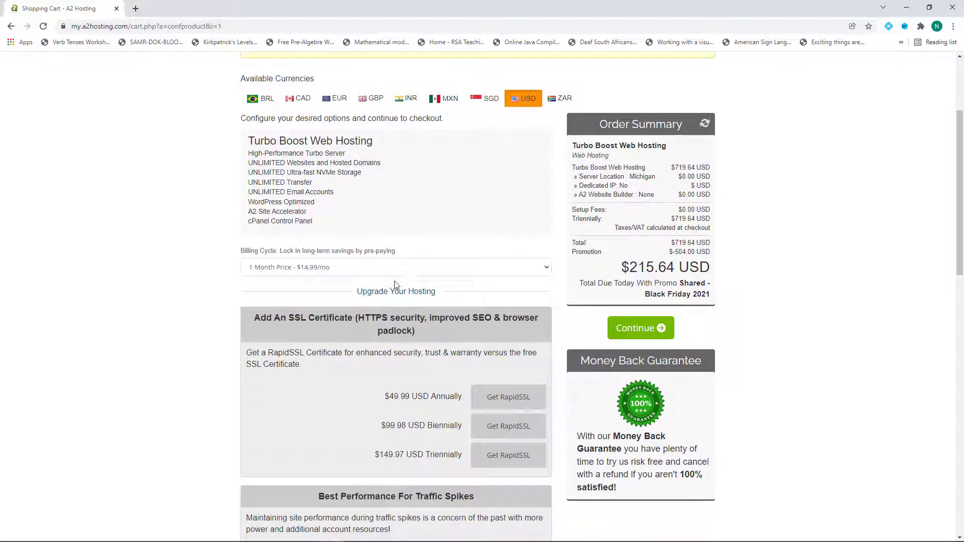
left_click(442, 270)
left_click(415, 291)
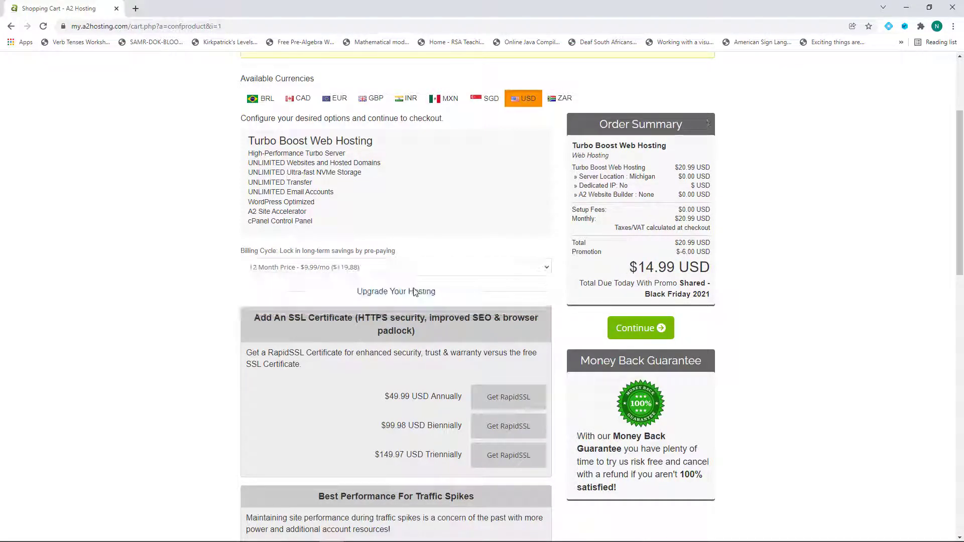
left_click(456, 273)
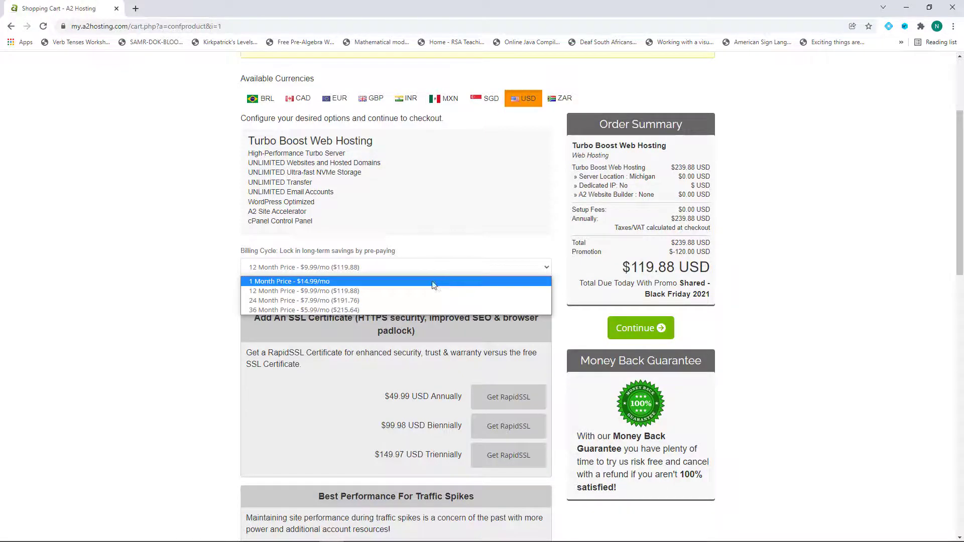
Review the SSL certificate, performance, server location, dedicated IP, website builder and auto-install options of the hosting order
scroll(811, 391, "down", 3)
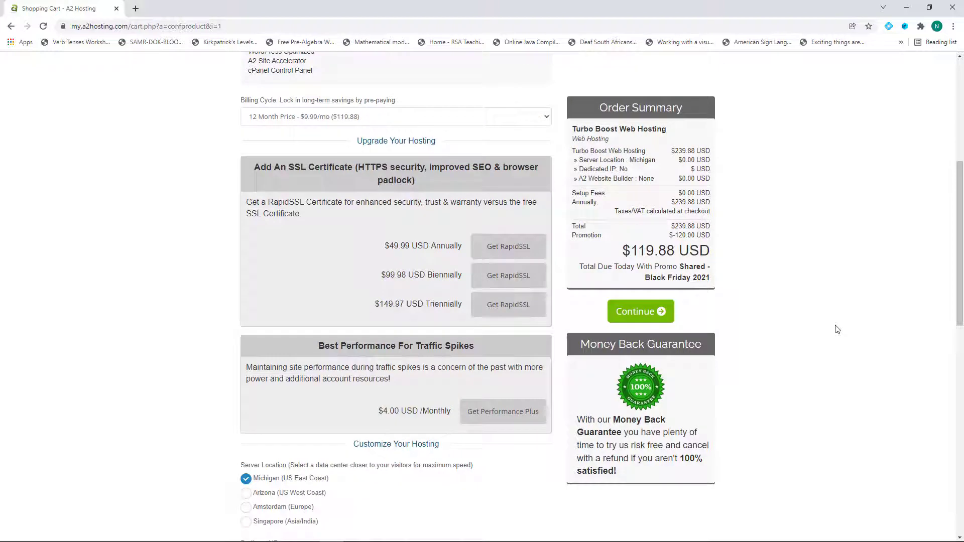
scroll(787, 340, "down", 2)
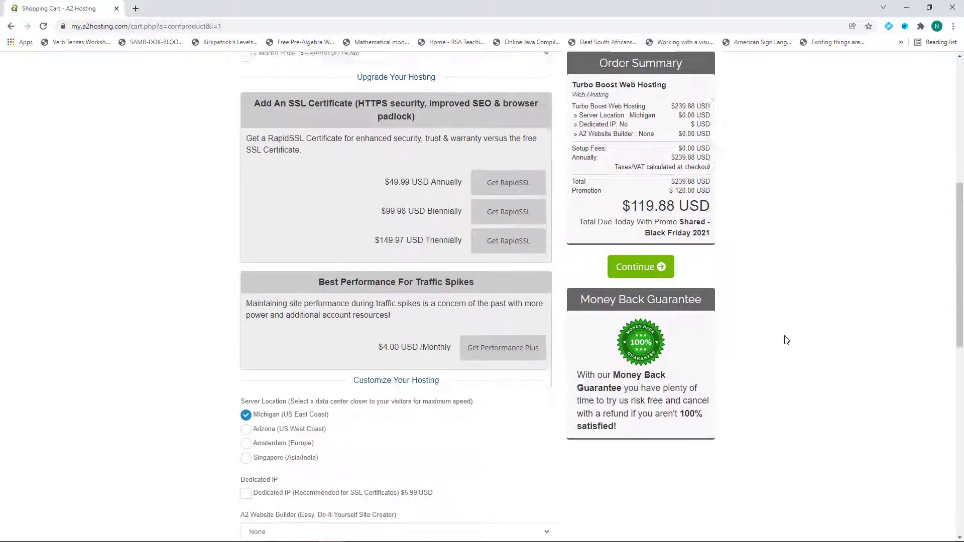
scroll(788, 367, "down", 4)
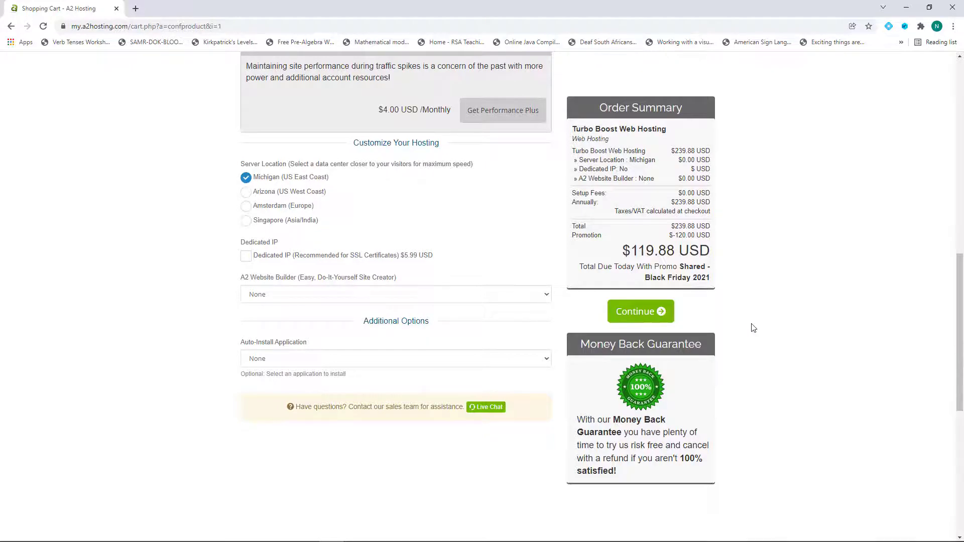
scroll(753, 327, "up", 10)
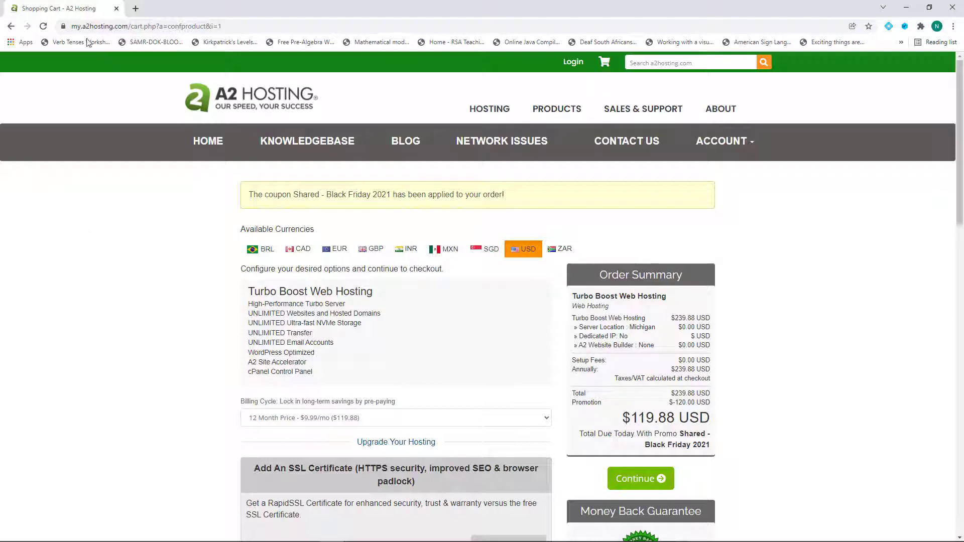
Log in to the client area with the prefilled credentials and open cPanel for the elearningportal.education hosting
left_click(573, 63)
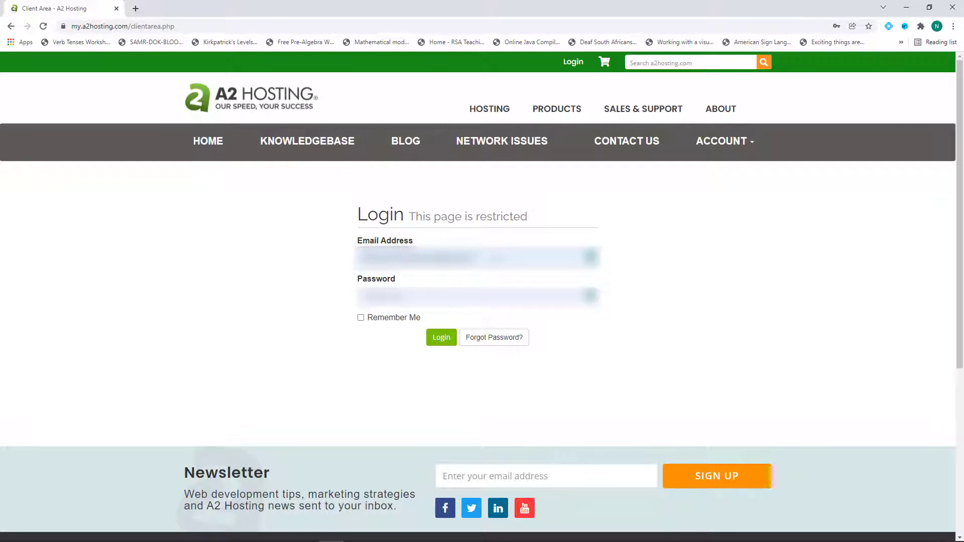
left_click(442, 338)
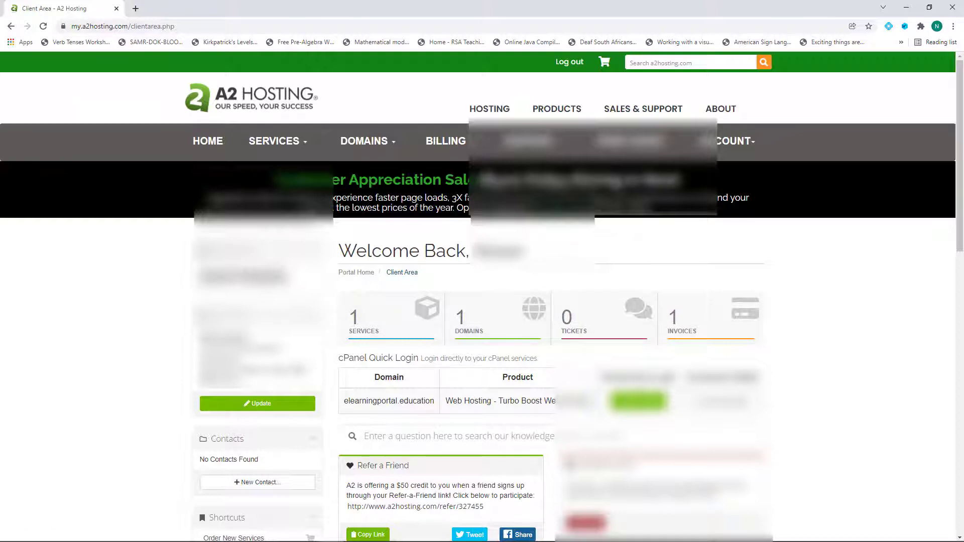
scroll(482, 302, "down", 1)
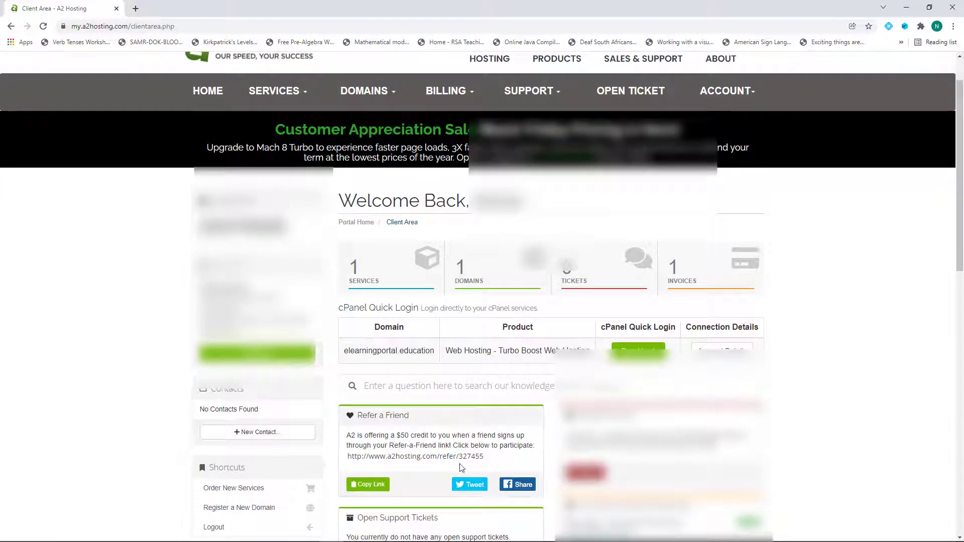
scroll(256, 354, "down", 1)
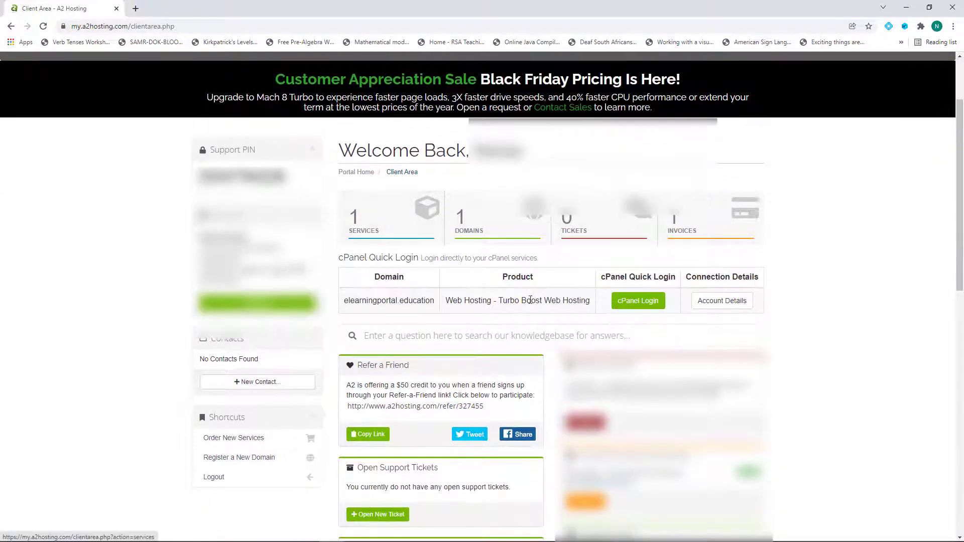
left_click(639, 301)
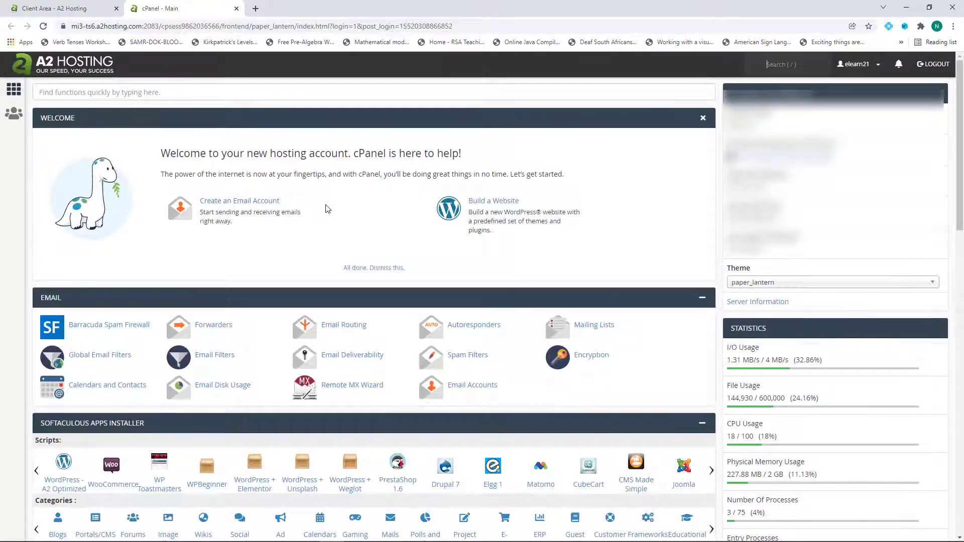
Look through the cPanel main page, examining its email, apps installer, files, databases, domains, metrics and security sections
scroll(327, 209, "down", 1)
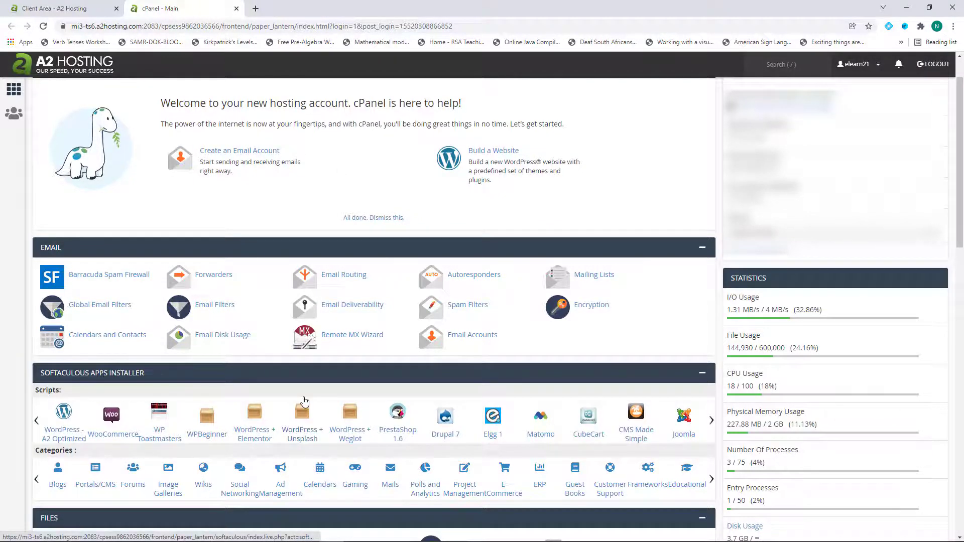
scroll(305, 401, "down", 3)
scroll(305, 402, "down", 5)
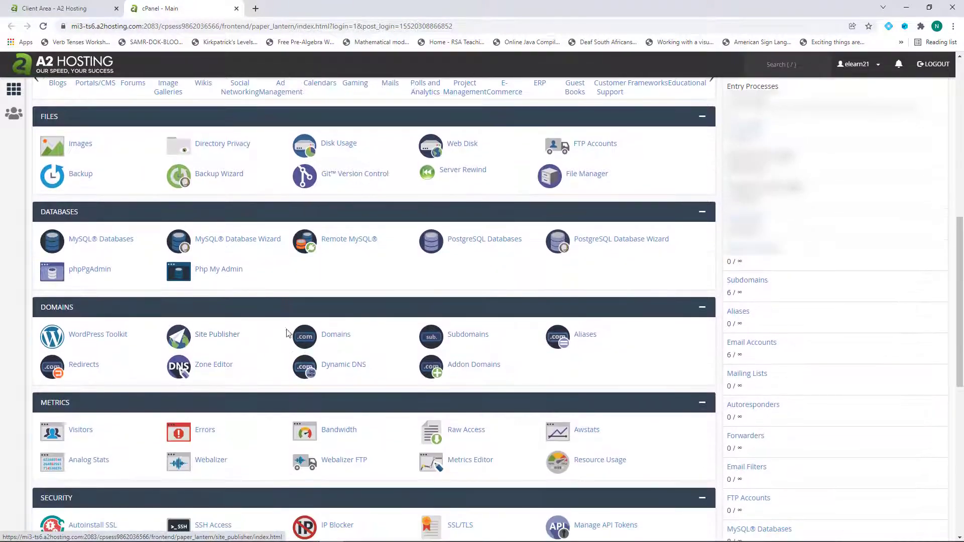
scroll(293, 356, "down", 2)
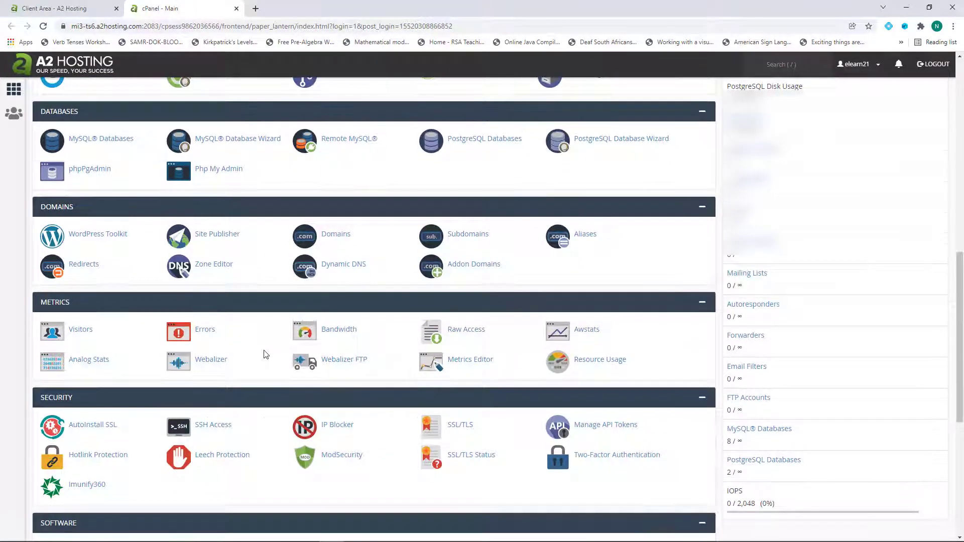
scroll(265, 357, "down", 2)
scroll(264, 400, "up", 2)
scroll(264, 400, "up", 12)
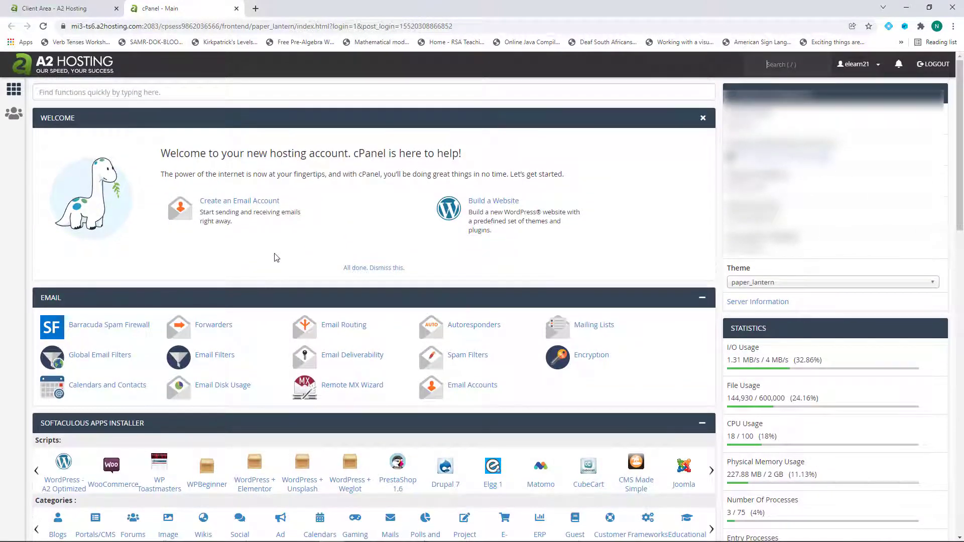
scroll(303, 252, "down", 3)
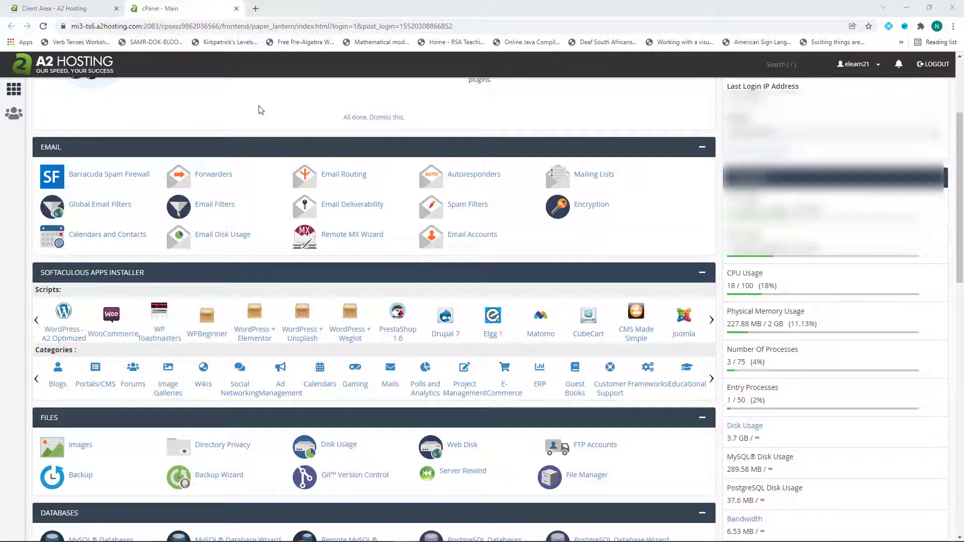
Open elearningportal.education in a new browser tab and look through the whole homepage, from the hero banner to the footer
key("ctrl+t")
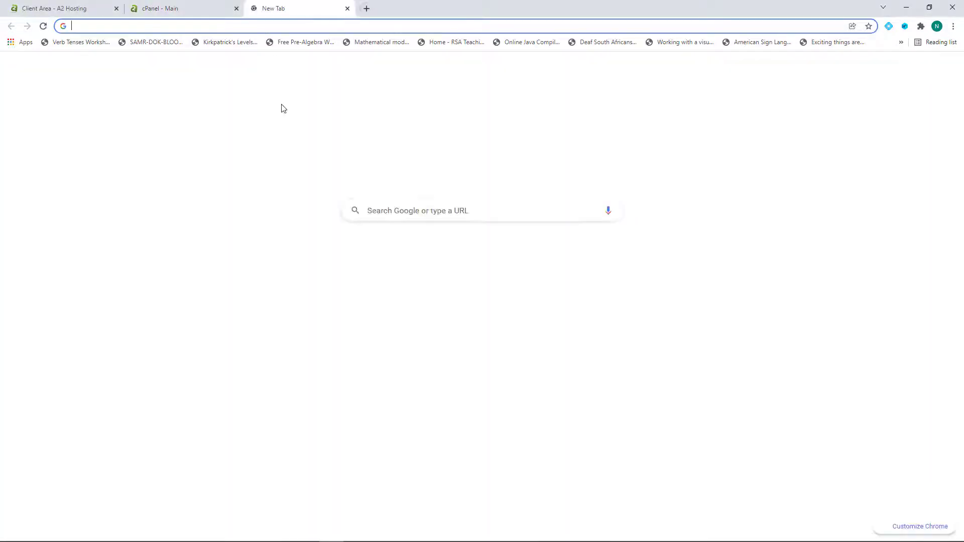
type("elear")
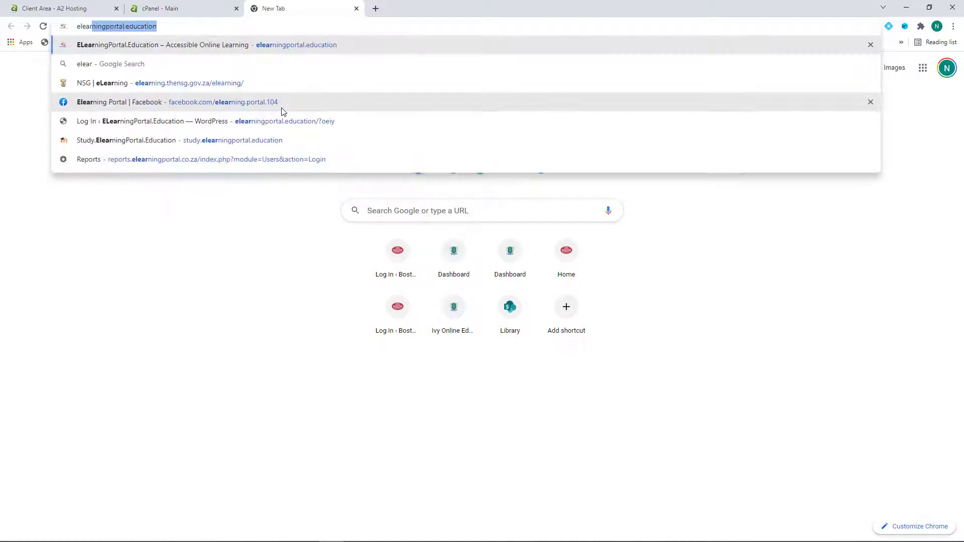
key("Return")
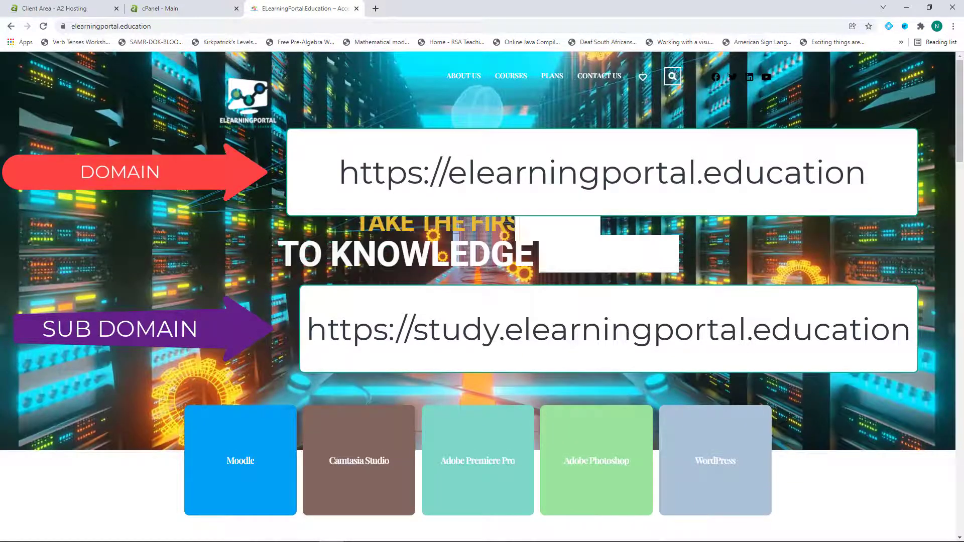
scroll(207, 308, "down", 5)
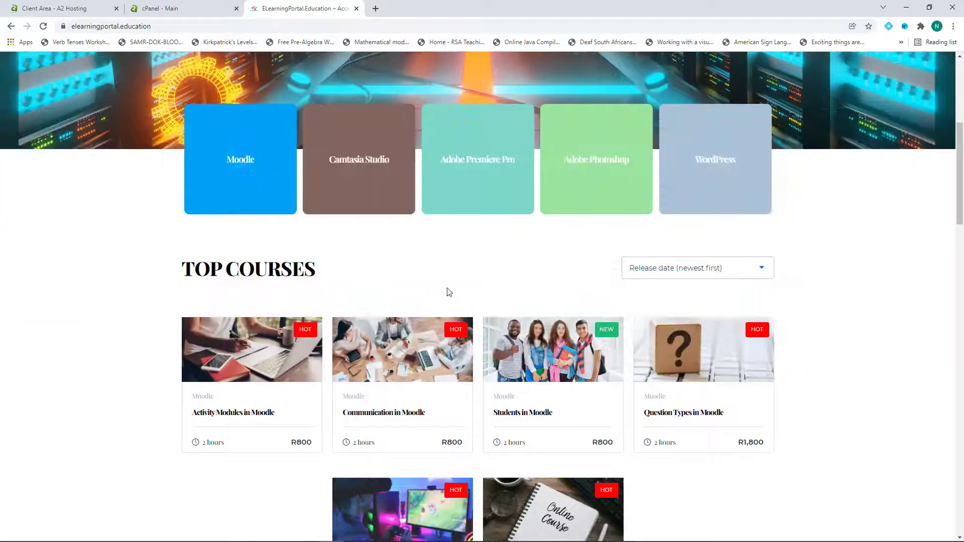
scroll(484, 334, "down", 13)
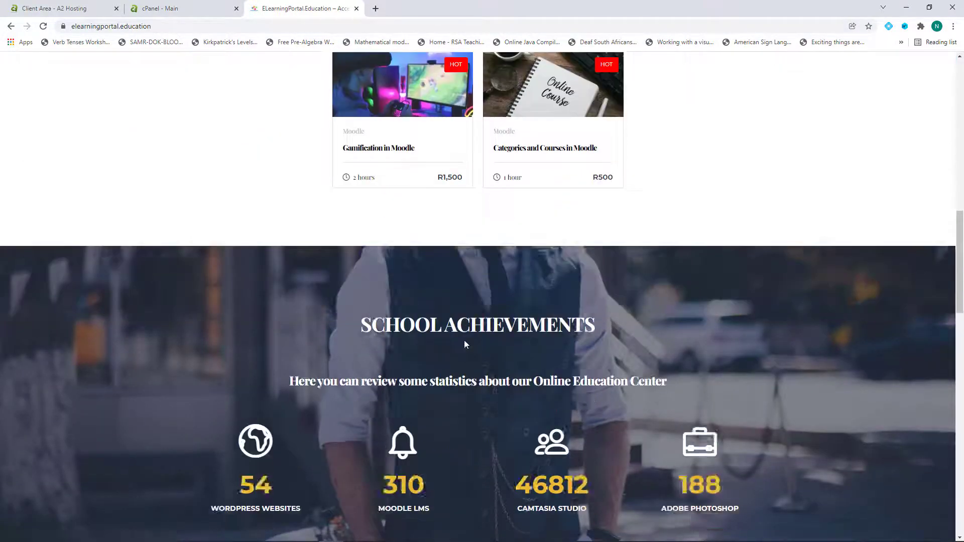
scroll(465, 345, "down", 12)
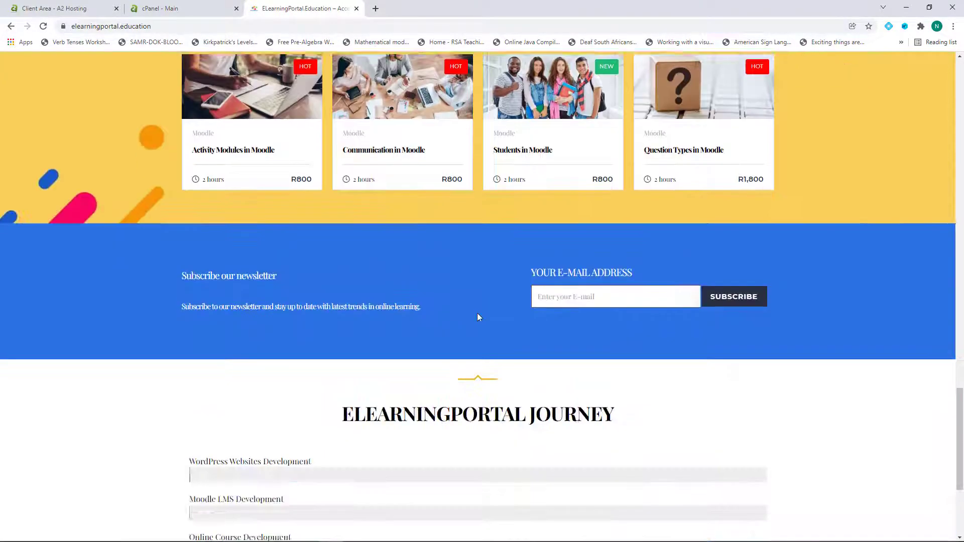
scroll(477, 316, "up", 5)
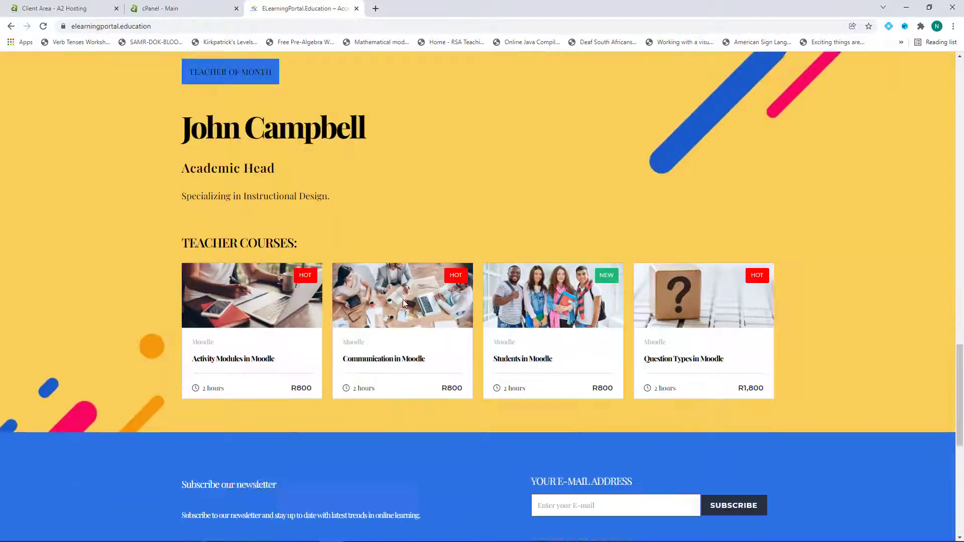
scroll(452, 286, "down", 3)
scroll(487, 301, "down", 6)
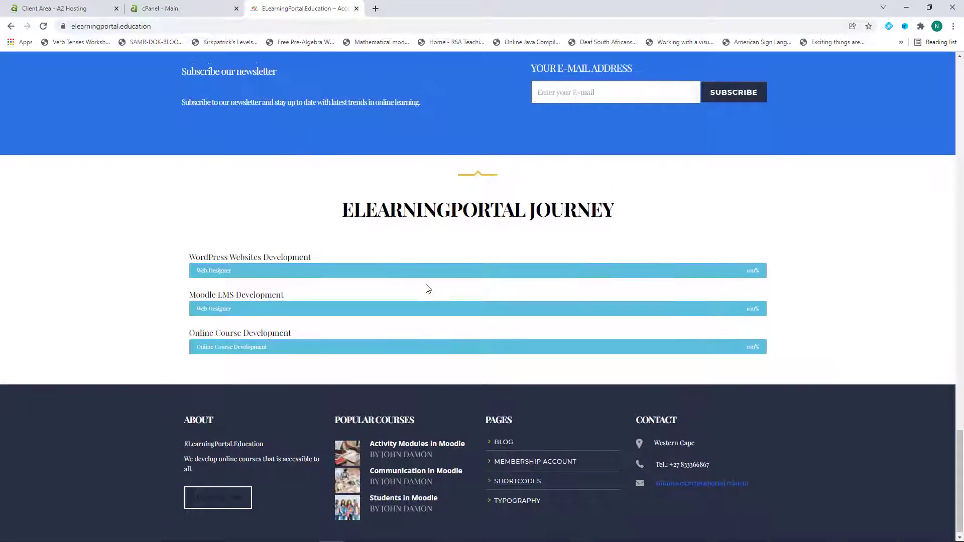
scroll(426, 284, "up", 12)
scroll(700, 386, "up", 15)
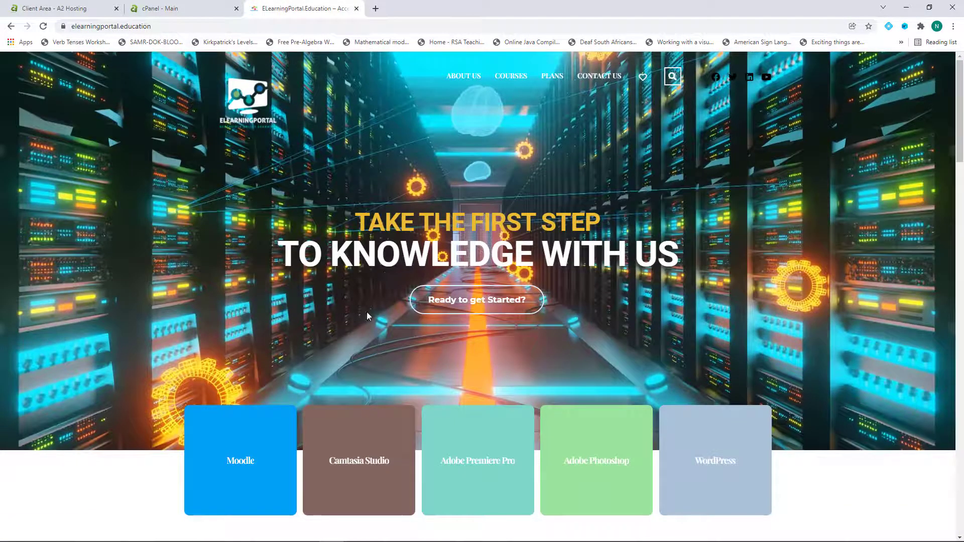
Open study.elearningportal.education in another new tab and compare the subdomain's Moodle dashboard with the main domain's website
left_click(376, 10)
type("stu")
key("Return")
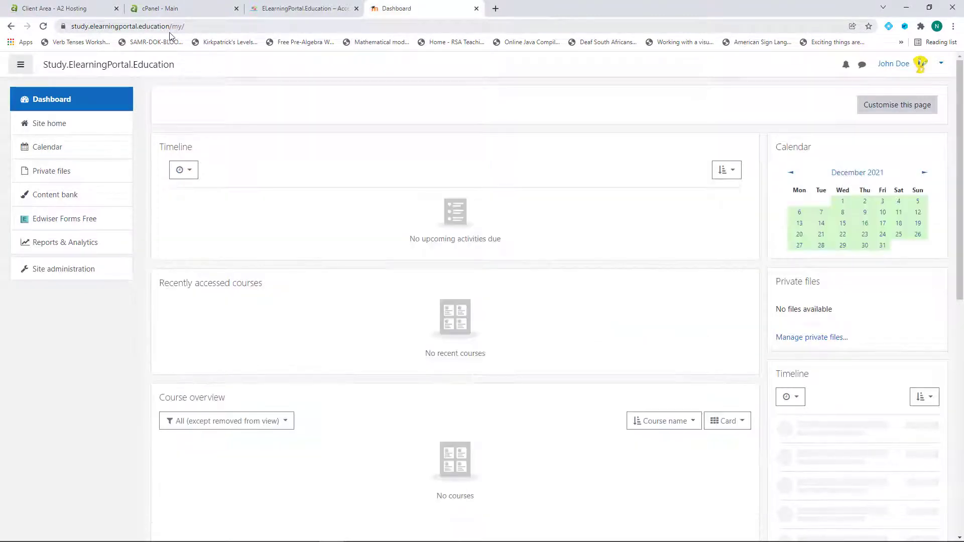
left_click(314, 8)
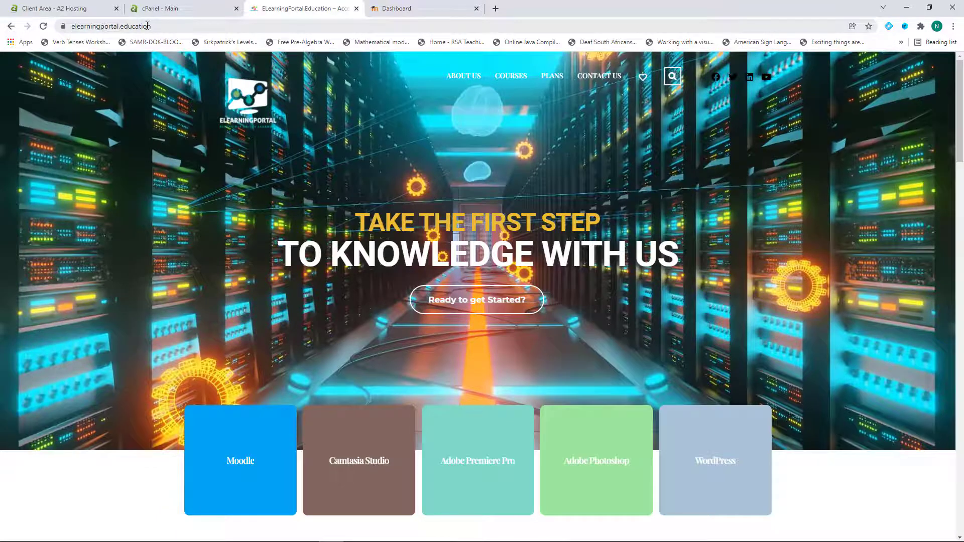
left_click(417, 9)
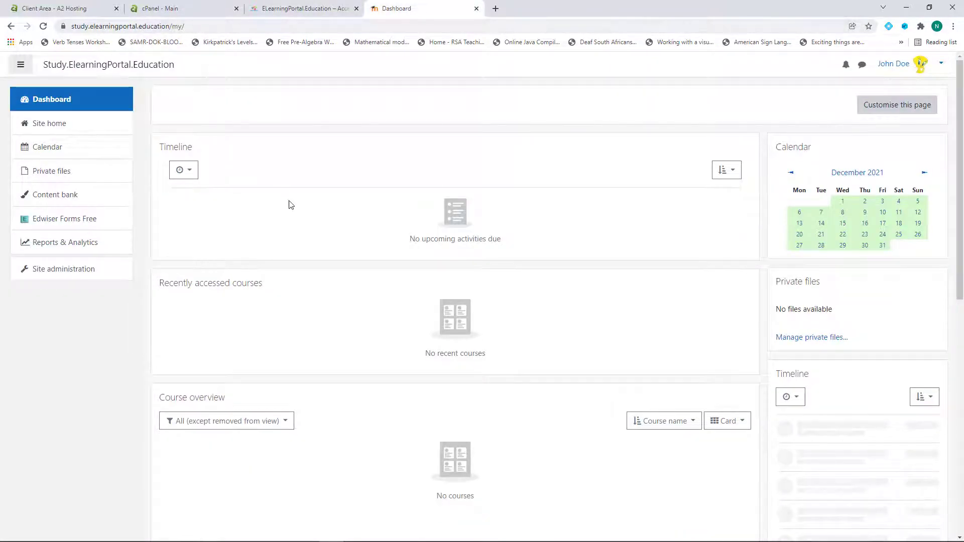
left_click(316, 10)
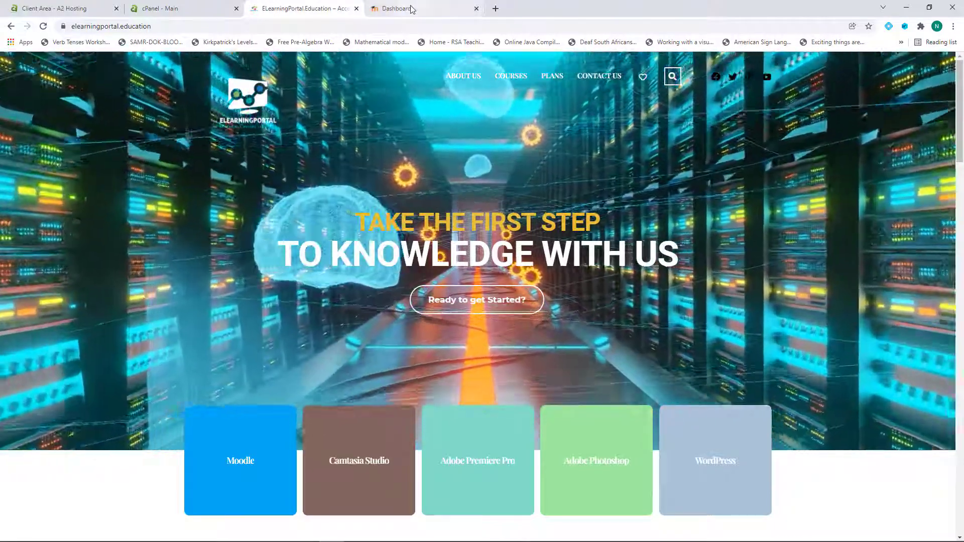
left_click(412, 10)
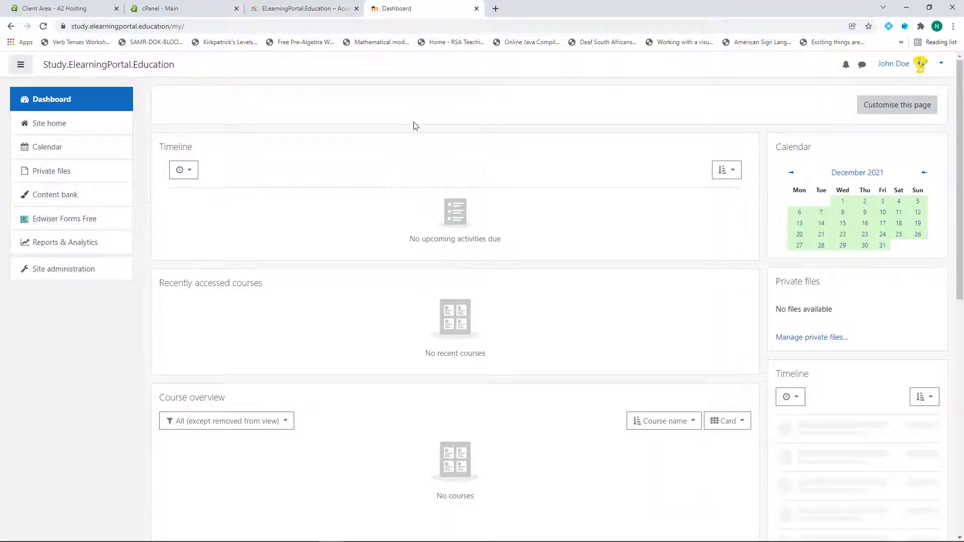
Return to the elearningportal.education homepage and examine its course categories, top courses and school achievements sections
left_click(309, 9)
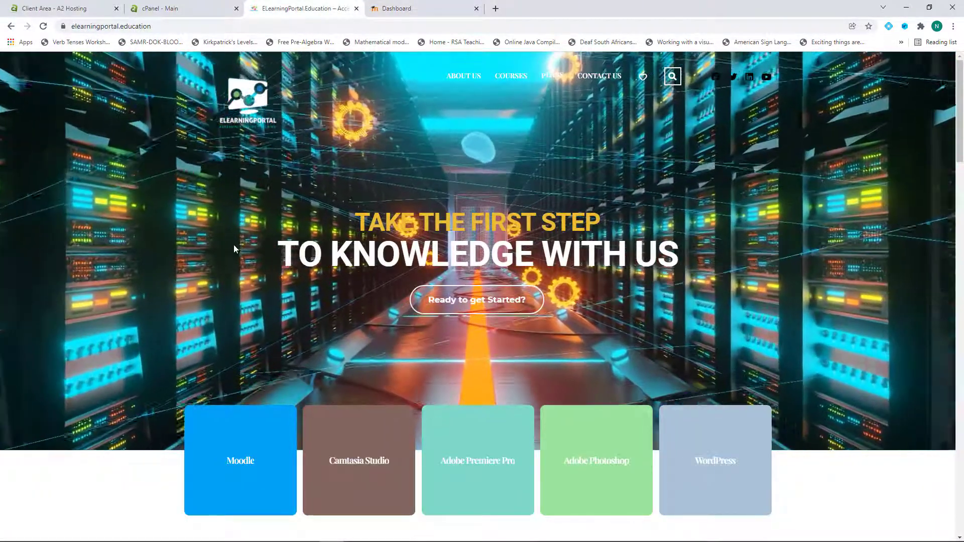
scroll(227, 296, "down", 1)
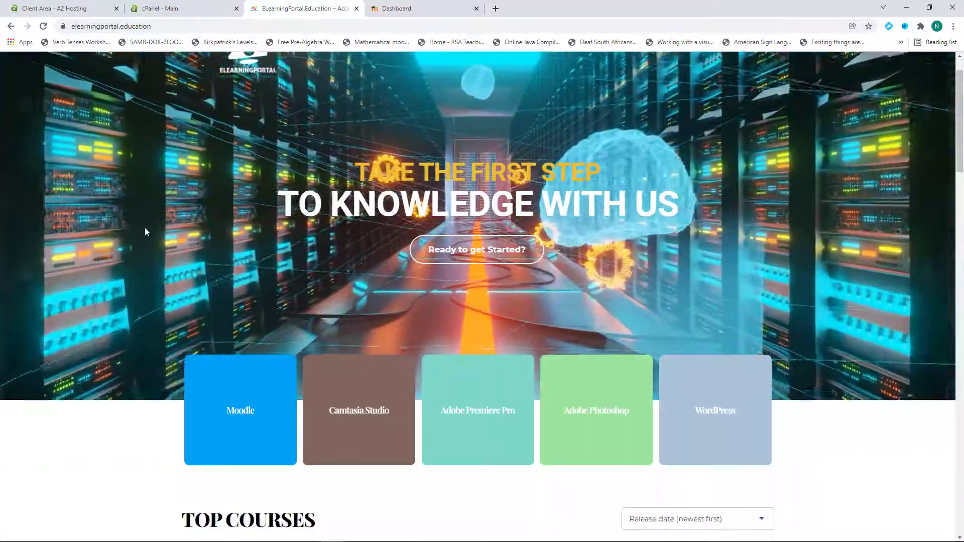
scroll(150, 227, "down", 3)
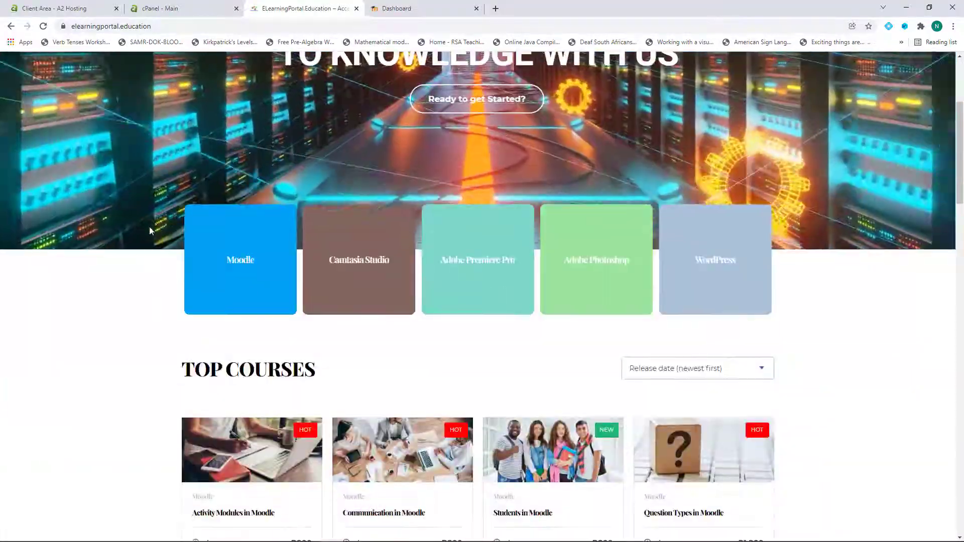
scroll(557, 344, "up", 4)
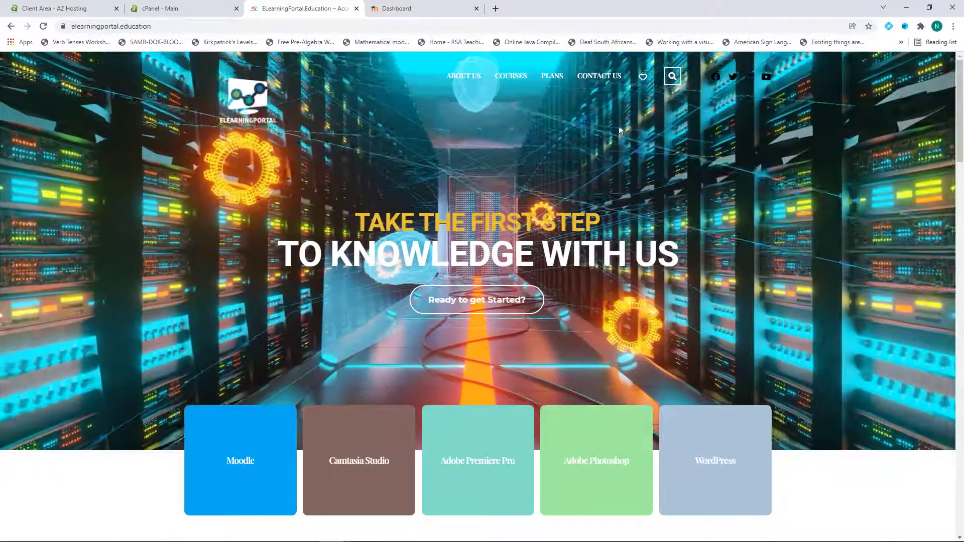
scroll(153, 274, "down", 9)
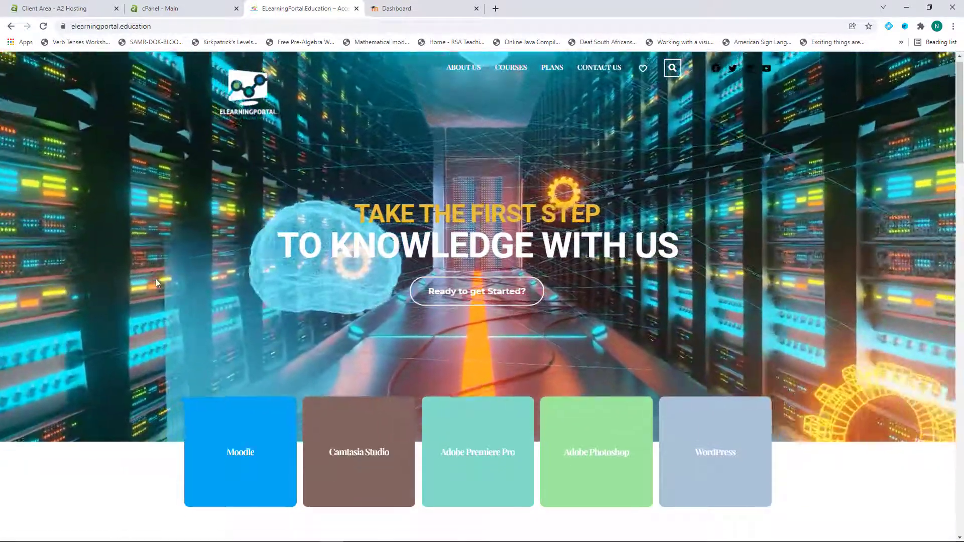
scroll(146, 269, "down", 11)
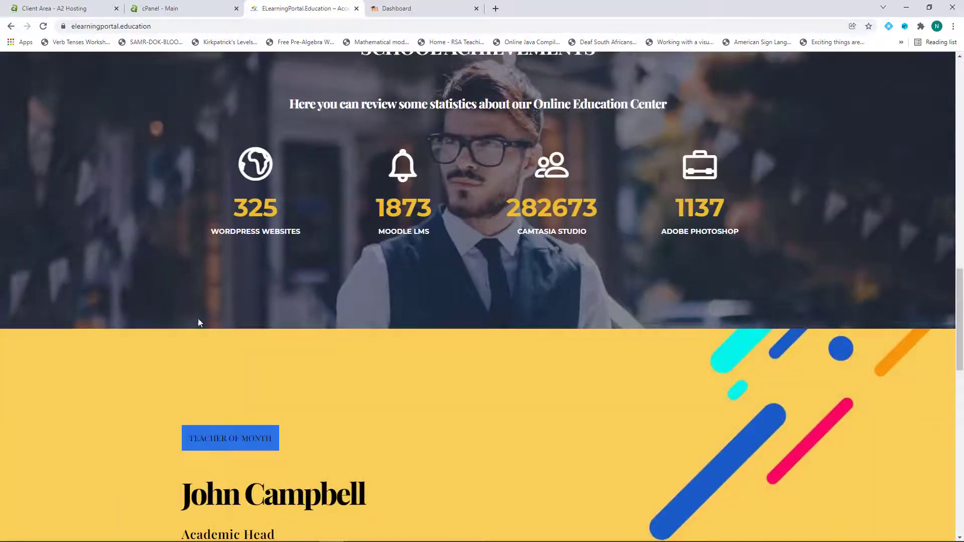
scroll(203, 308, "up", 9)
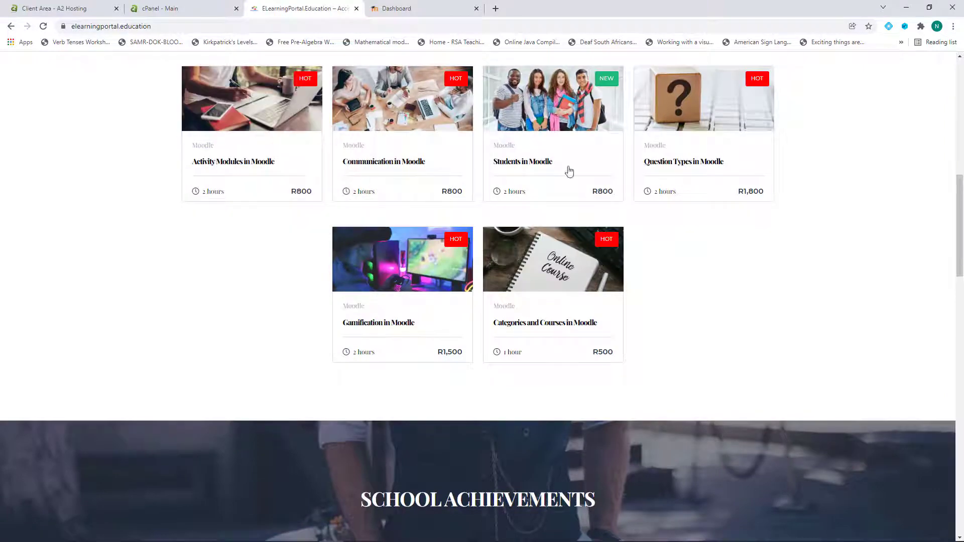
scroll(754, 285, "up", 3)
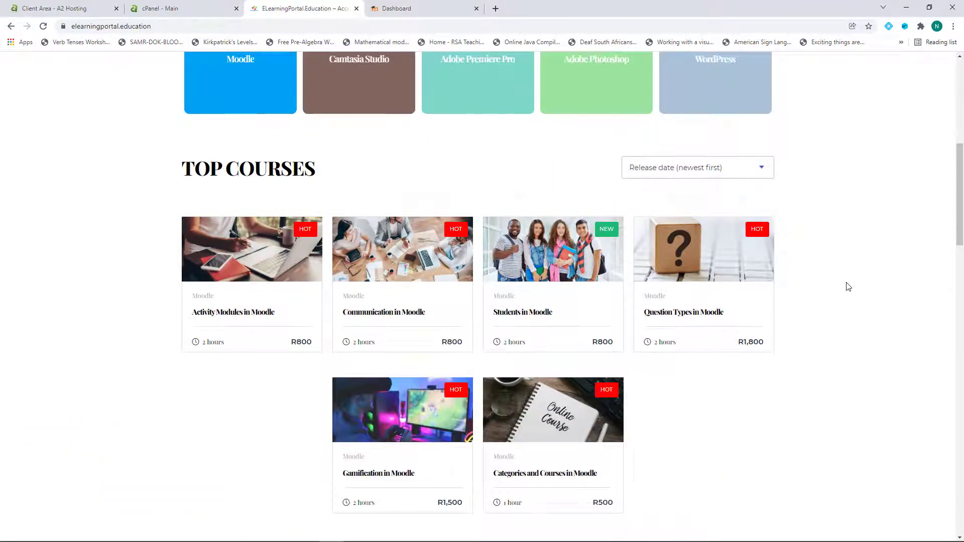
scroll(849, 287, "up", 3)
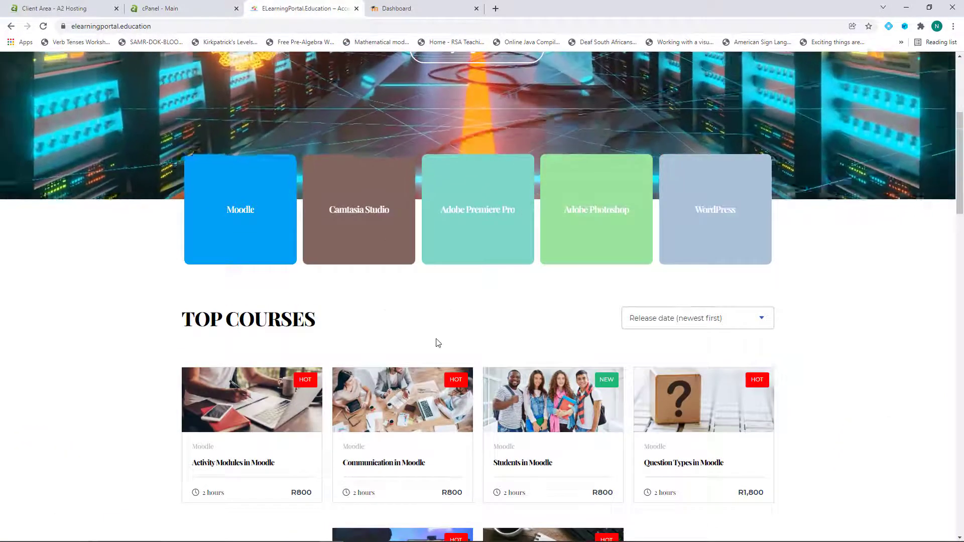
Return to cPanel, open the Subdomains page from the Domains section and check the list of existing subdomains
left_click(160, 9)
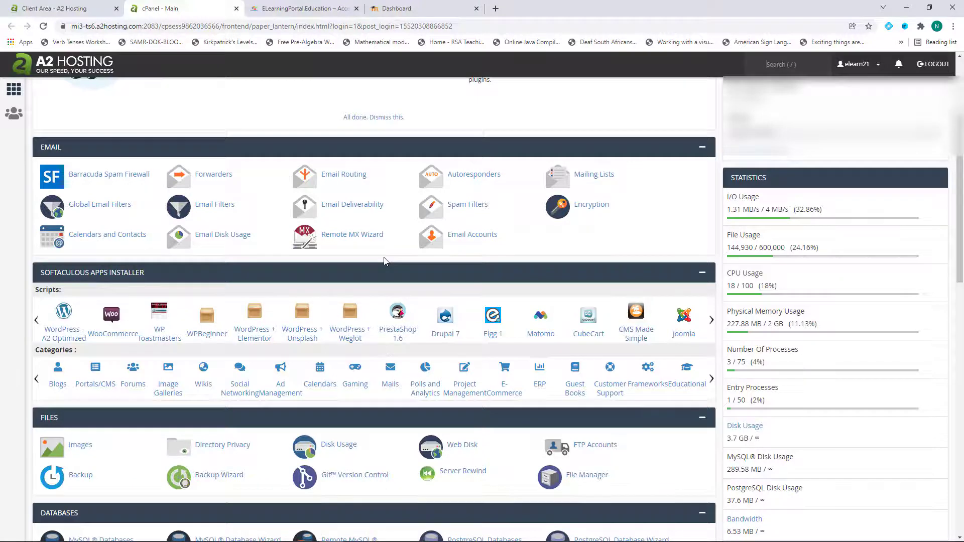
scroll(384, 261, "down", 6)
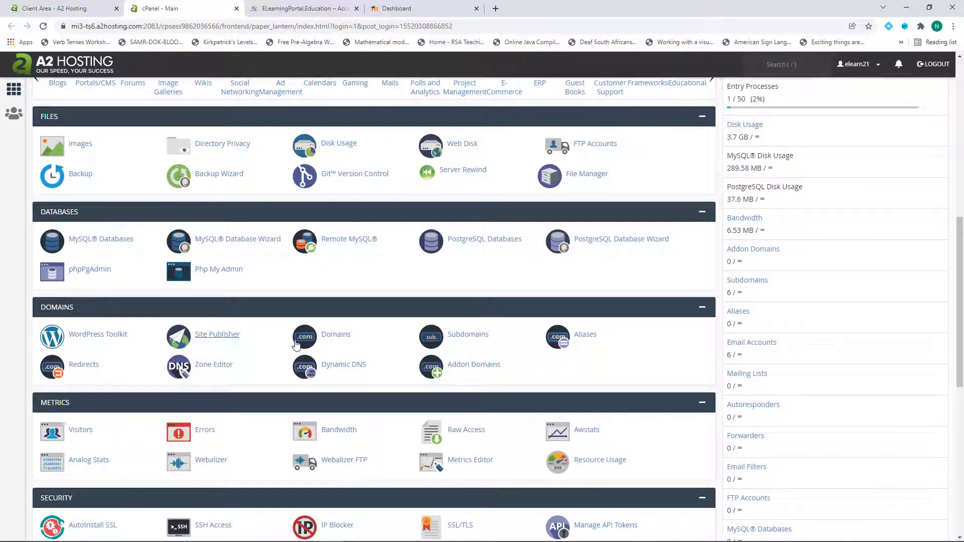
left_click(469, 335)
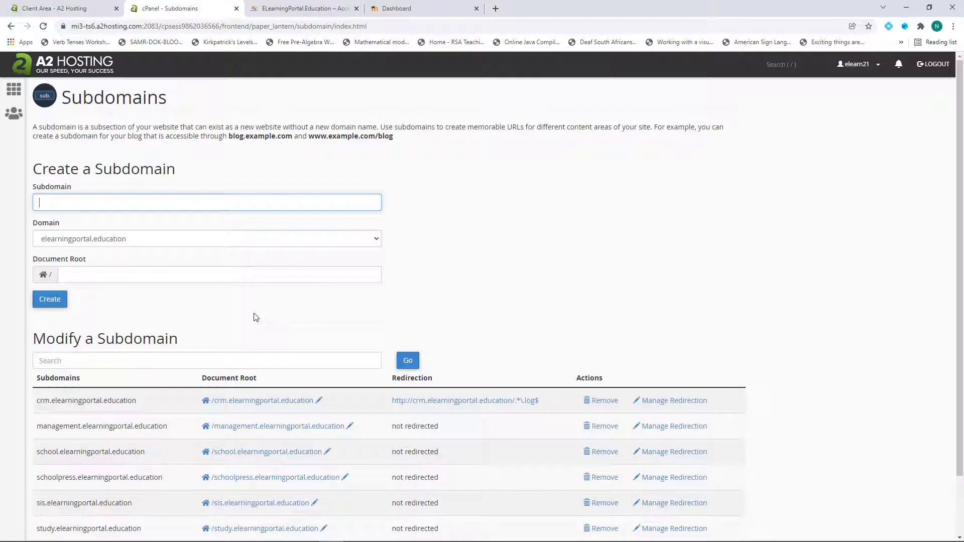
scroll(257, 315, "down", 2)
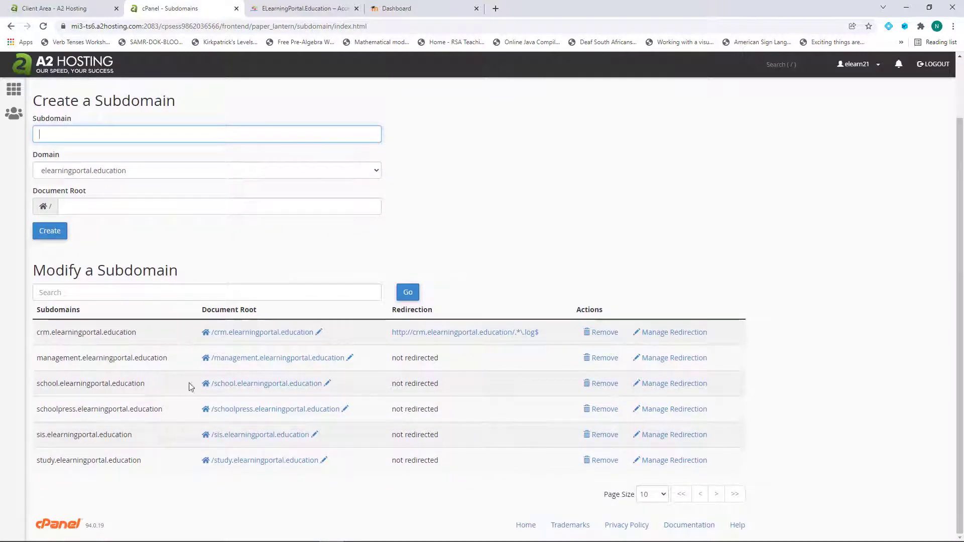
scroll(206, 471, "up", 2)
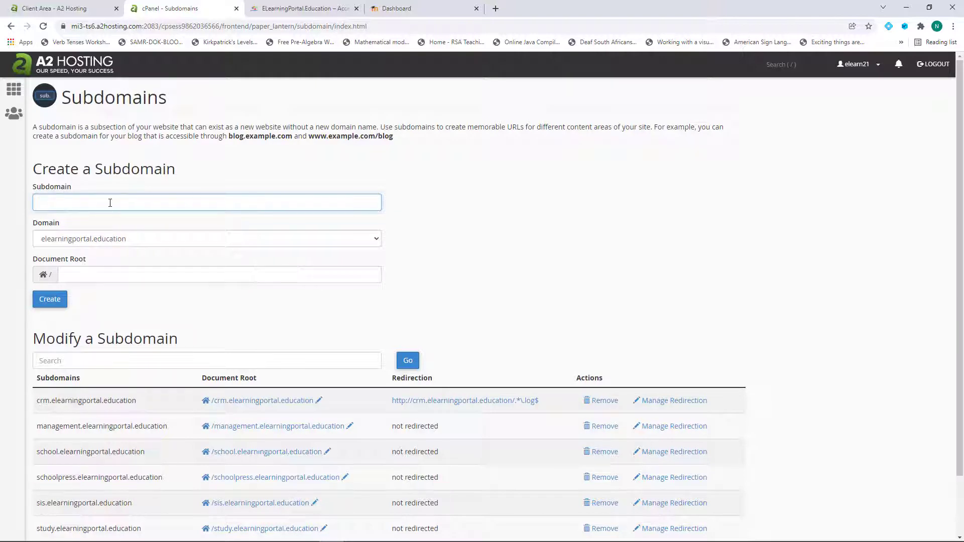
Create the subdomain moodle under elearningportal.education with the document root moodle.elearningportal.education
type("odle")
left_click(165, 303)
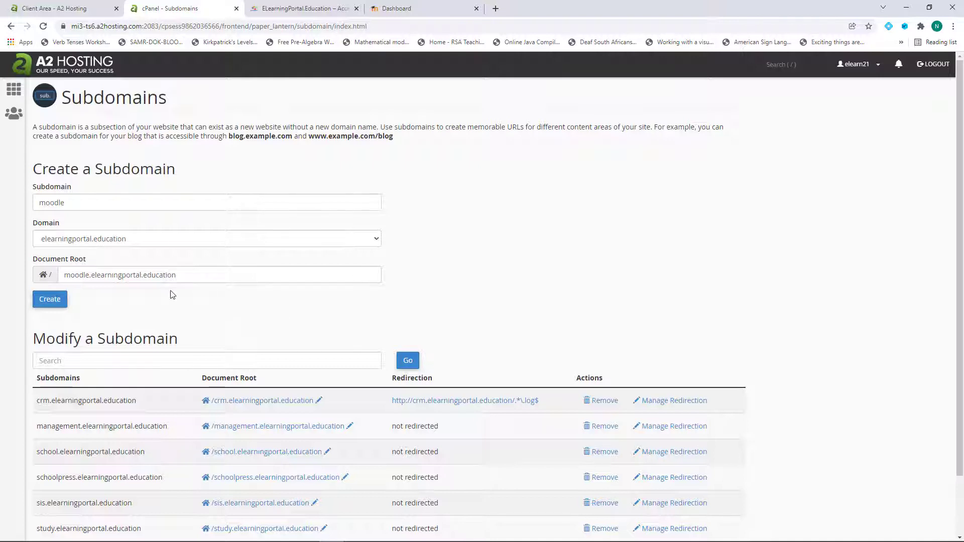
left_click(49, 303)
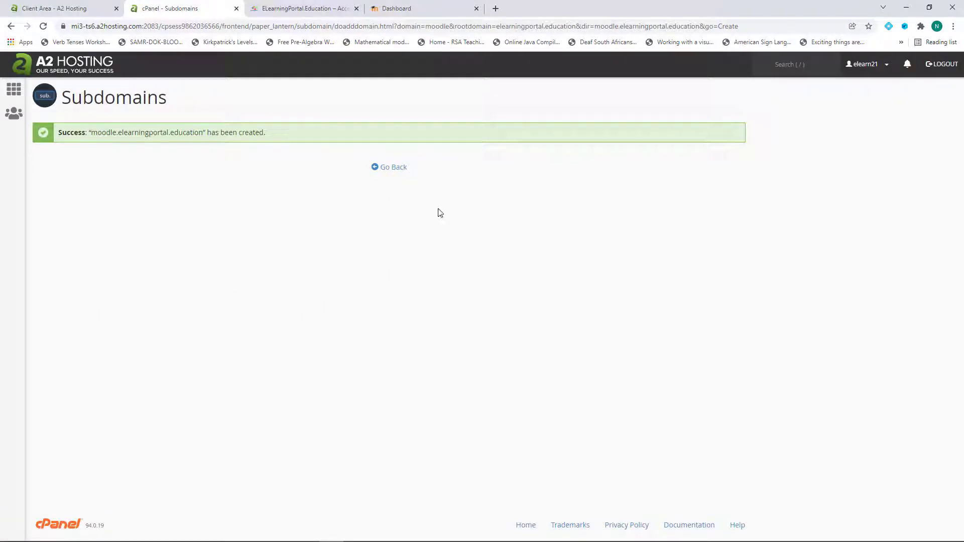
Open File Manager from the cPanel home page and check the contents of the moodle.elearningportal.education folder
left_click(391, 167)
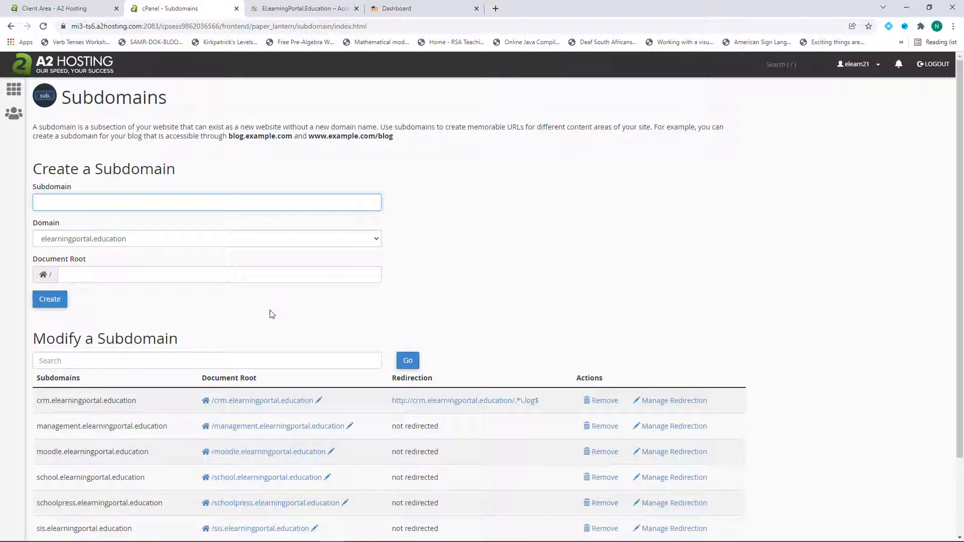
left_click(13, 90)
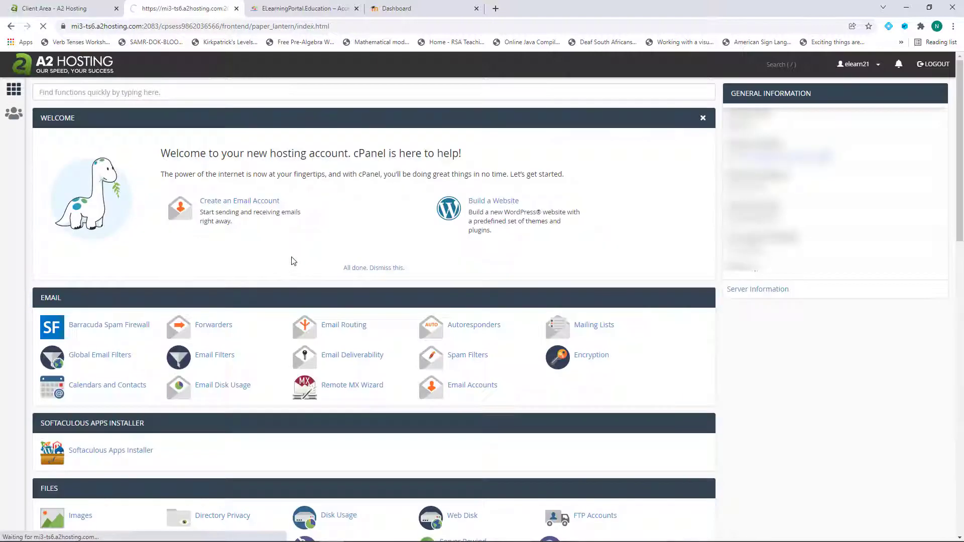
scroll(375, 430, "down", 4)
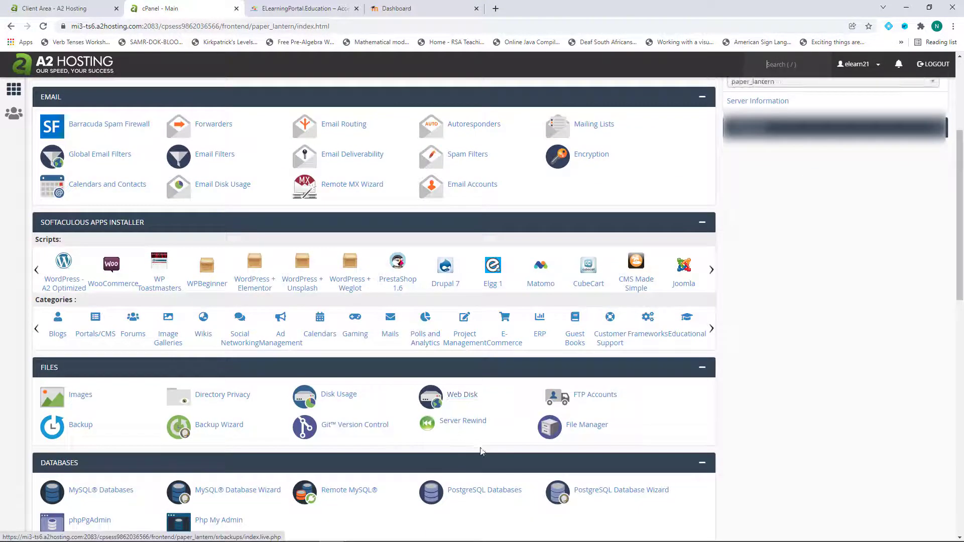
left_click(581, 428)
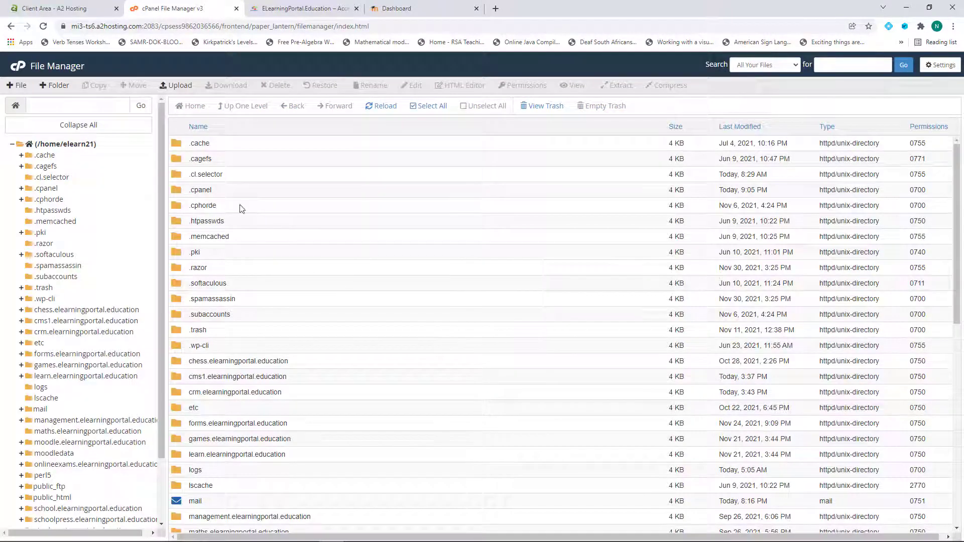
scroll(213, 371, "down", 5)
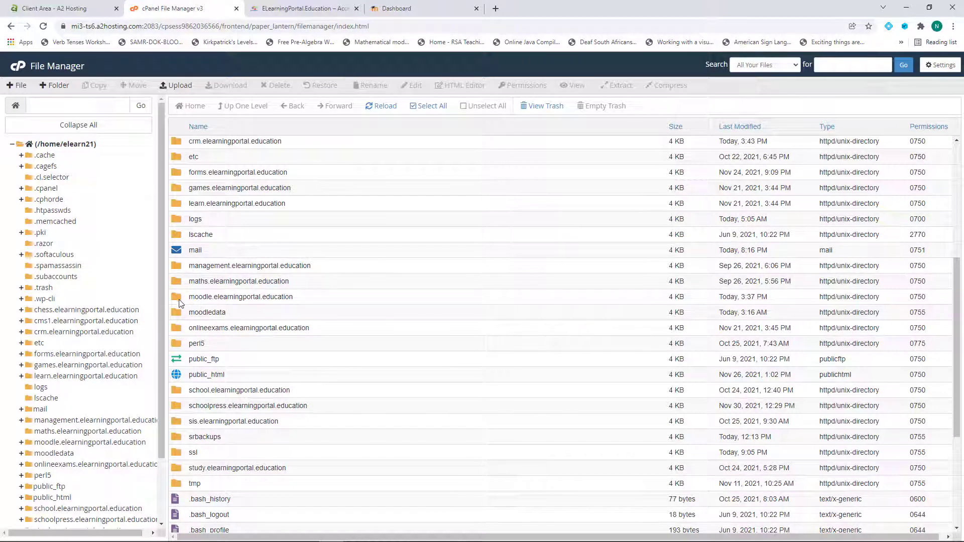
left_click(214, 298)
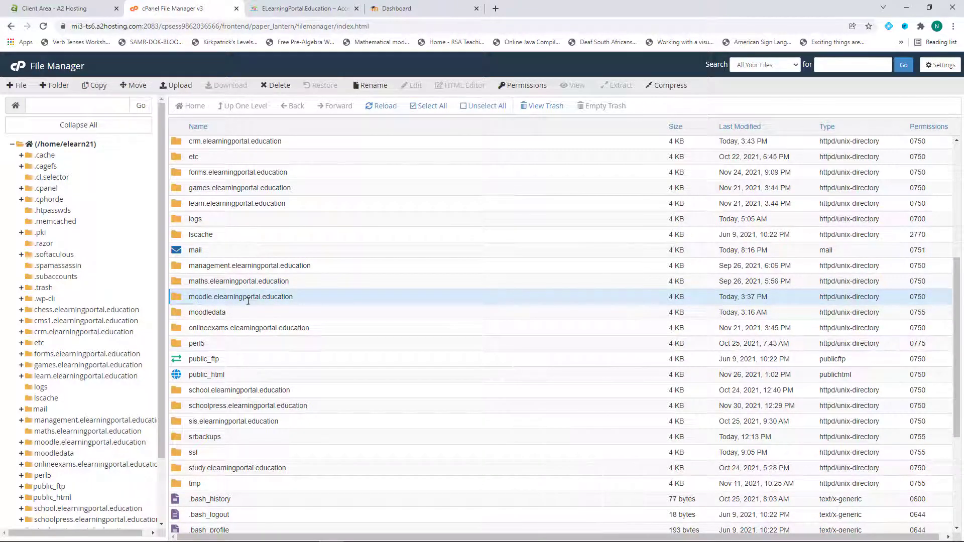
double_click(176, 300)
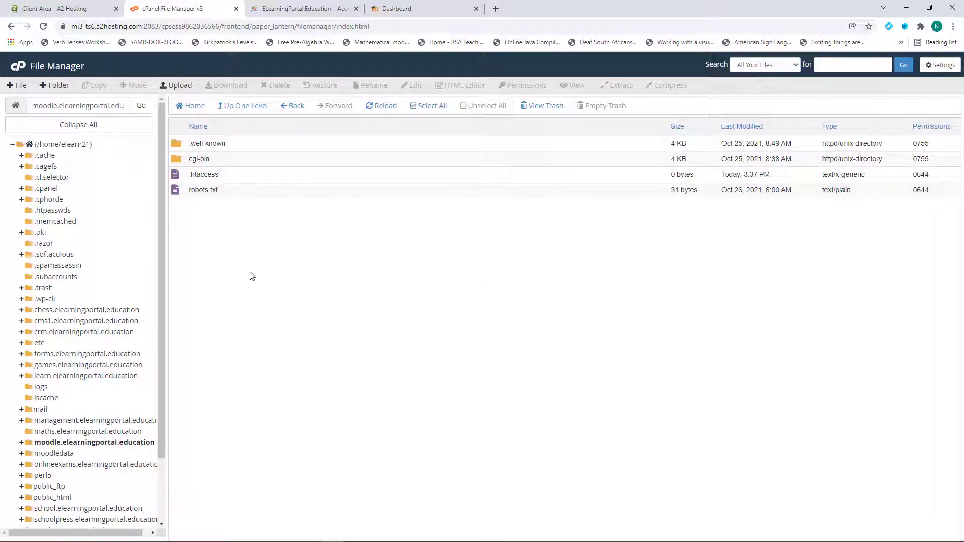
left_click(241, 107)
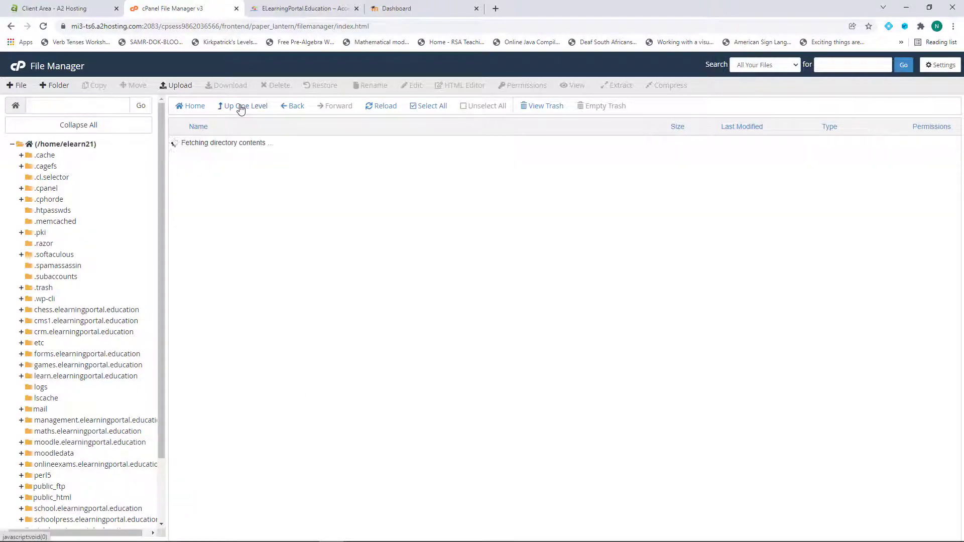
Return to the cPanel home page and open the Moodle installation form from the Educational category of the Softaculous Apps Installer
left_click(15, 68)
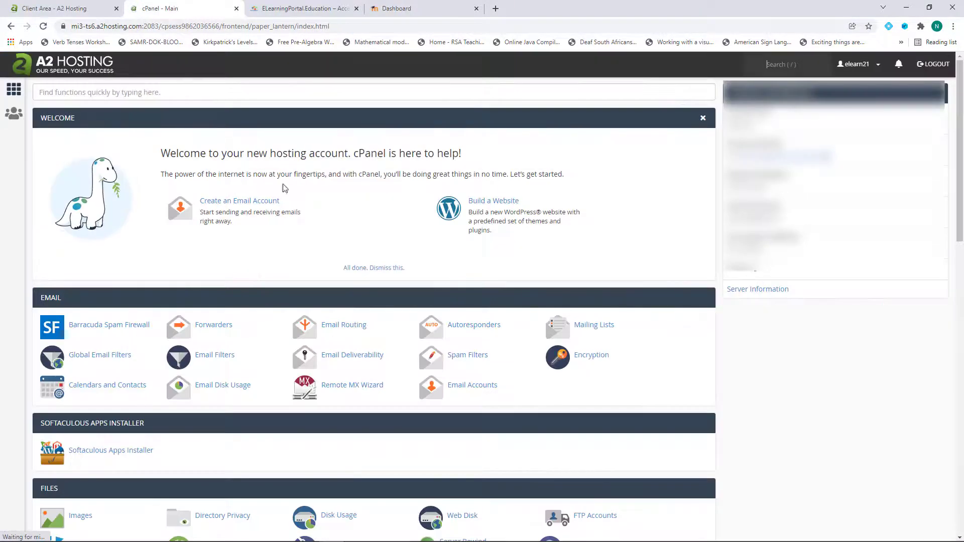
scroll(249, 299, "down", 4)
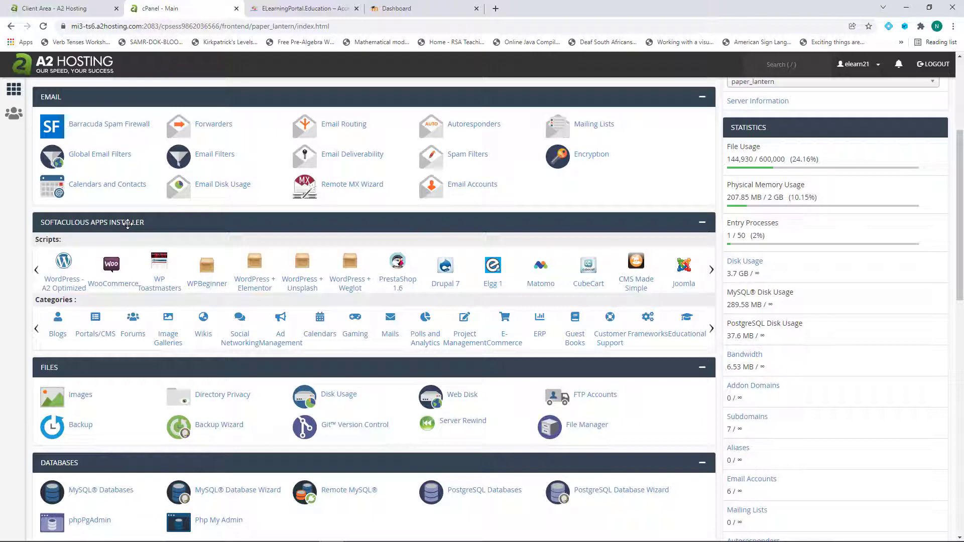
scroll(128, 225, "down", 1)
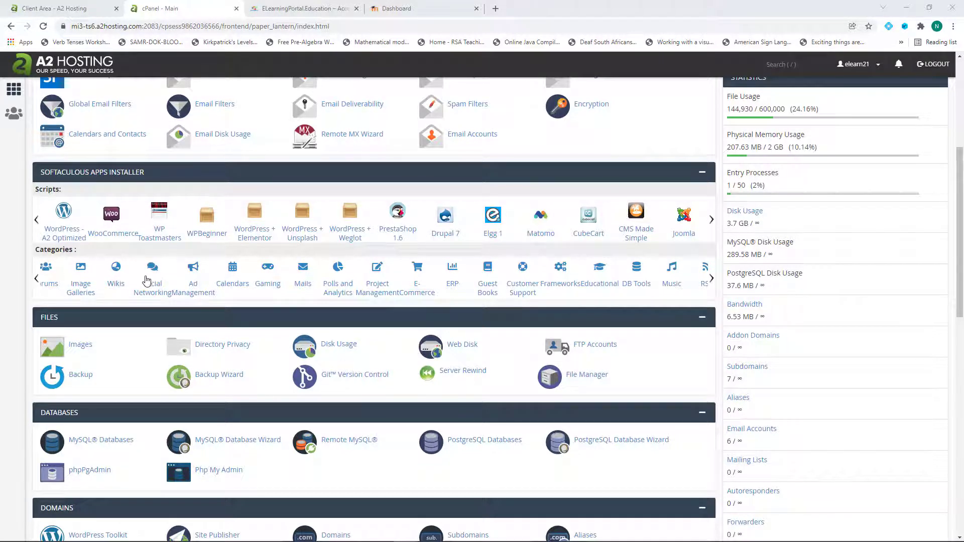
left_click(603, 285)
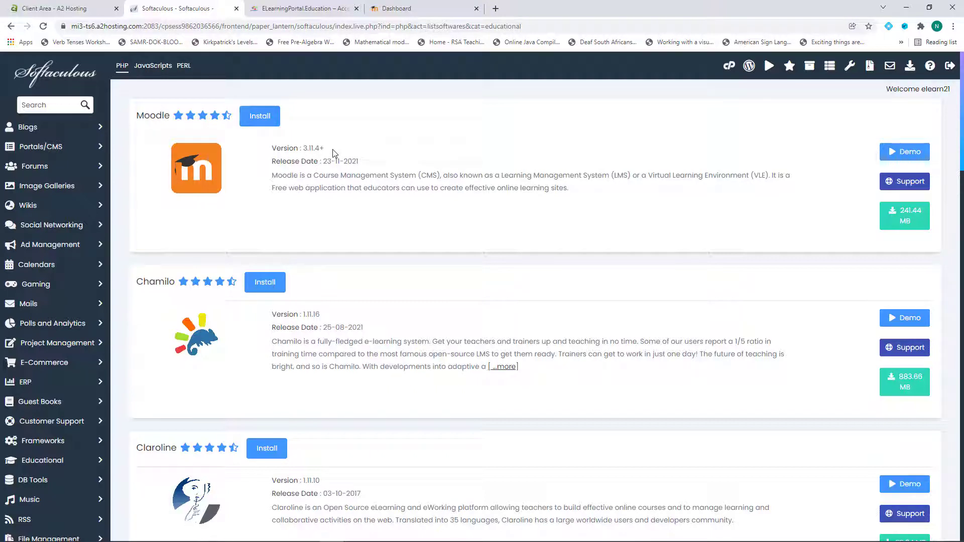
left_click(260, 117)
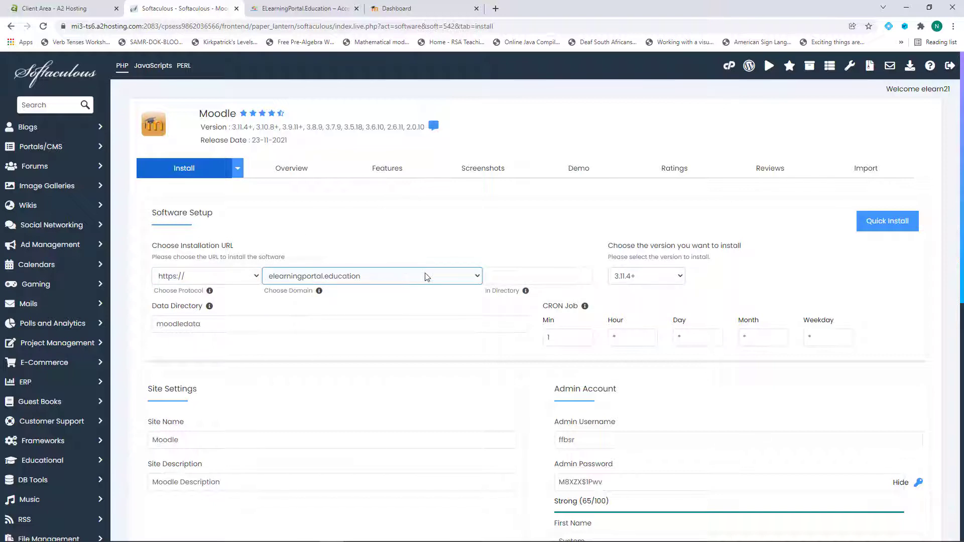
Set the installation domain to moodle.elearningportal.education and the data directory to moodledata_moodle
left_click(474, 278)
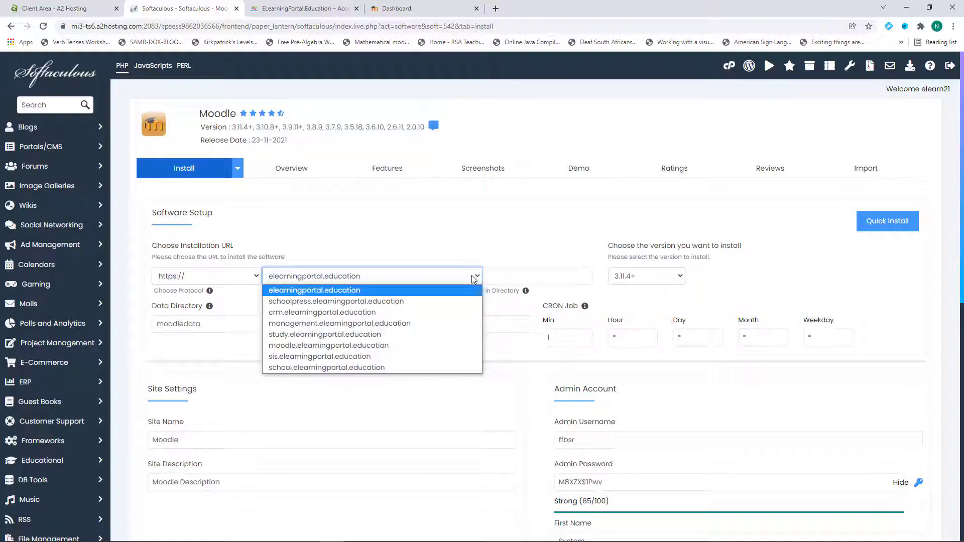
left_click(396, 346)
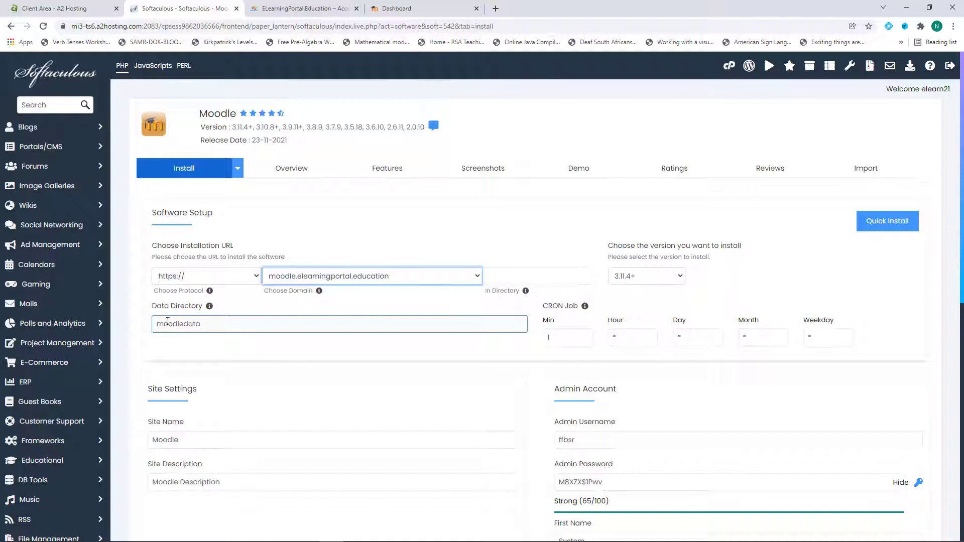
left_click(216, 326)
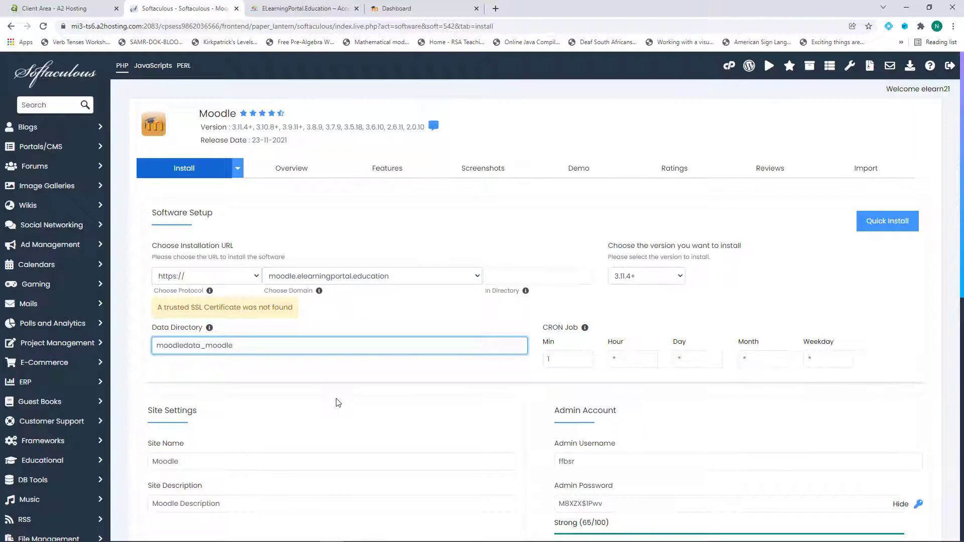
Use Moodle as the site name, check the site description and set the admin username to admin
scroll(310, 390, "down", 1)
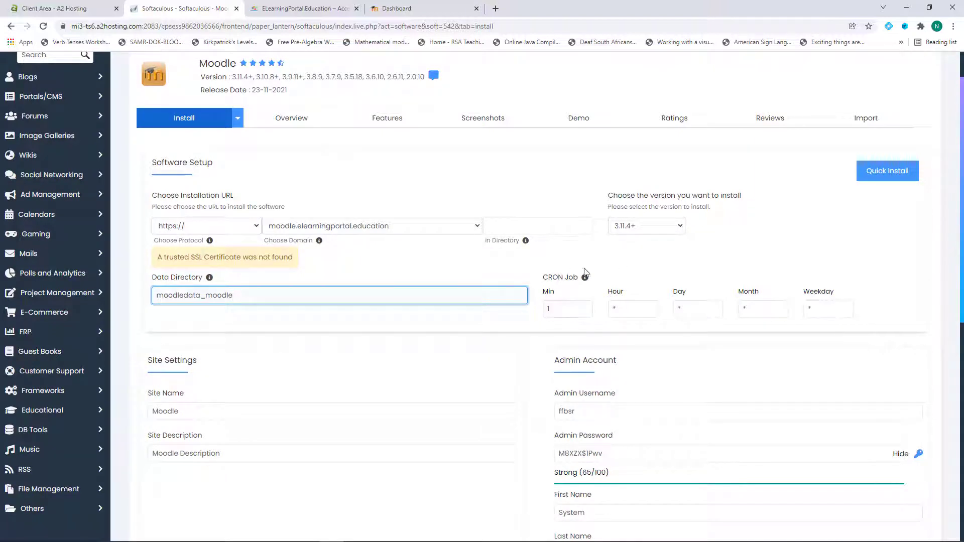
scroll(298, 313, "down", 2)
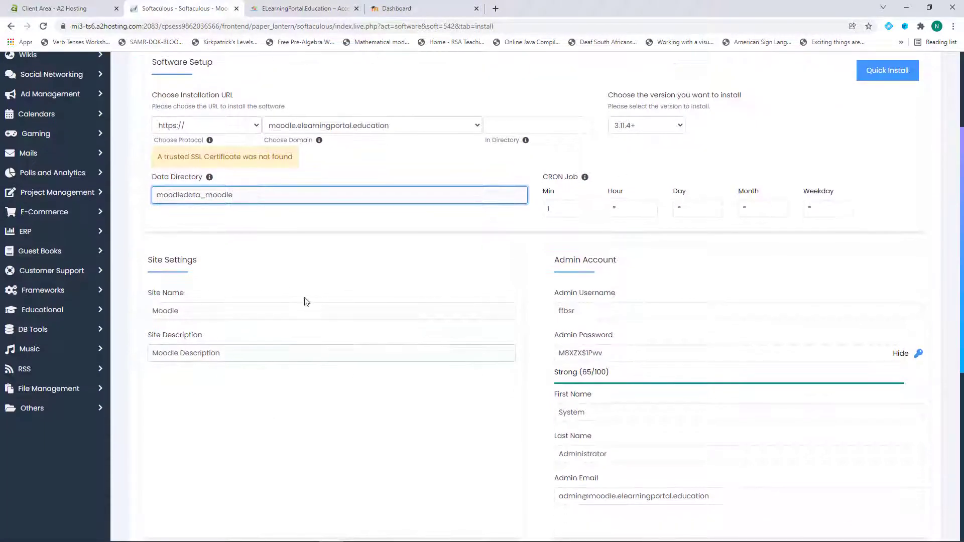
left_click_drag(192, 310, 149, 344)
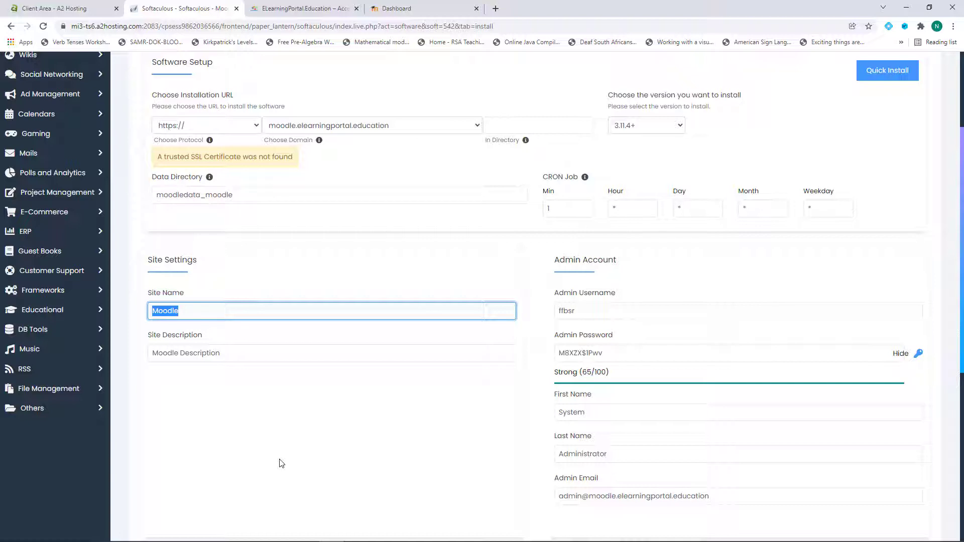
type("Moodle")
left_click_drag(229, 351, 151, 349)
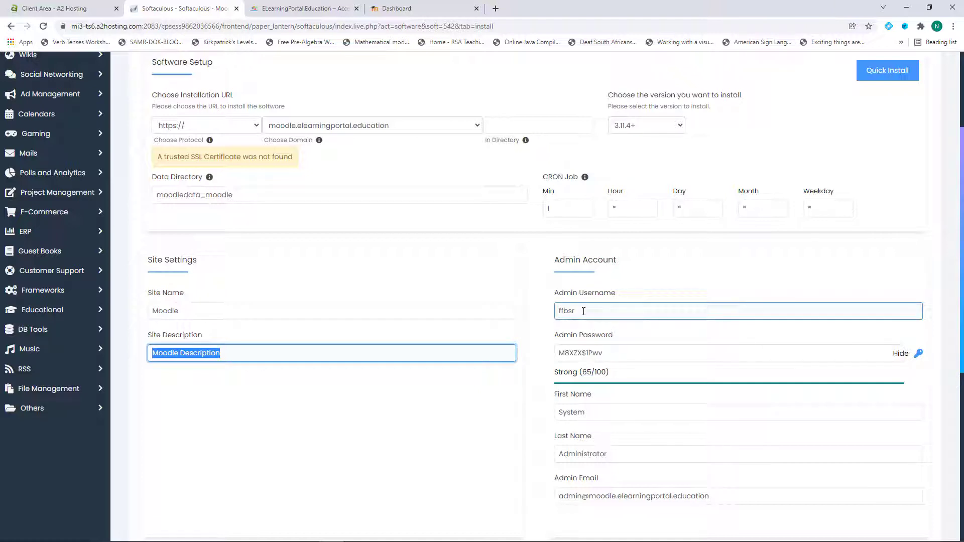
left_click_drag(581, 312, 549, 315)
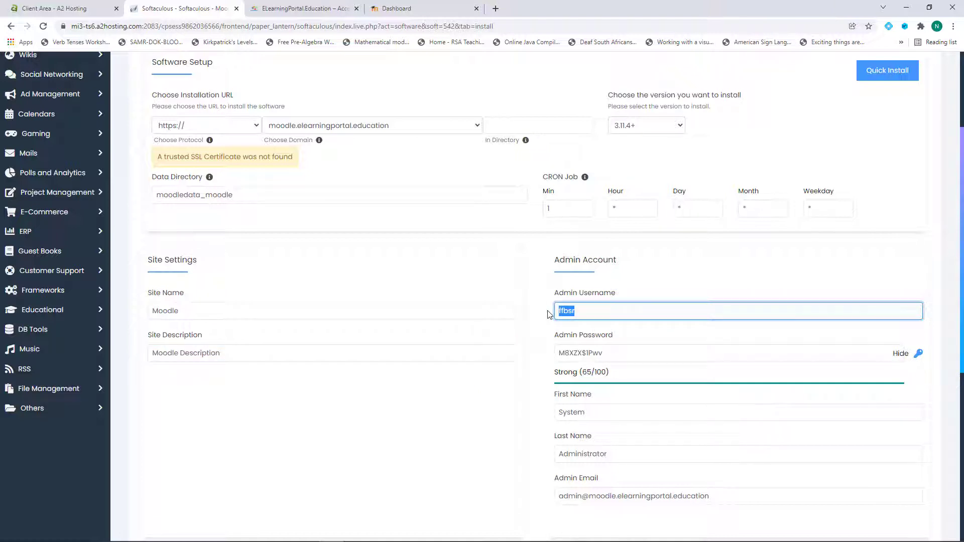
type("admin")
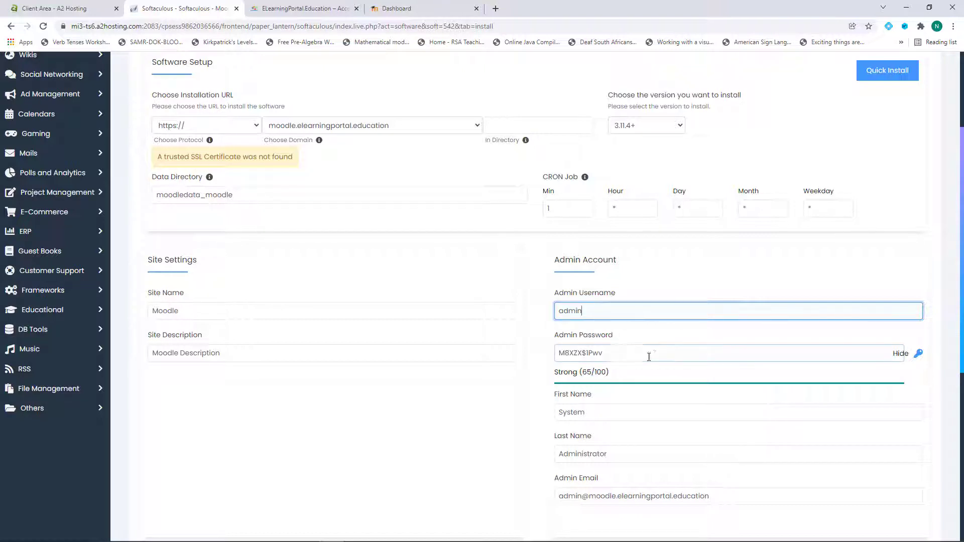
Select the generated admin password, review the remaining setup, account and language settings, and install Moodle
left_click_drag(608, 354, 547, 354)
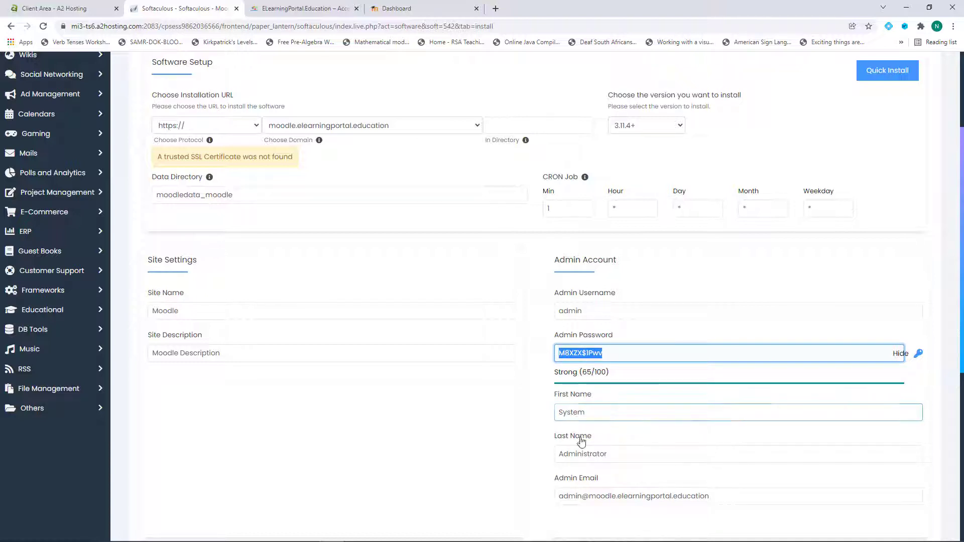
scroll(592, 442, "down", 1)
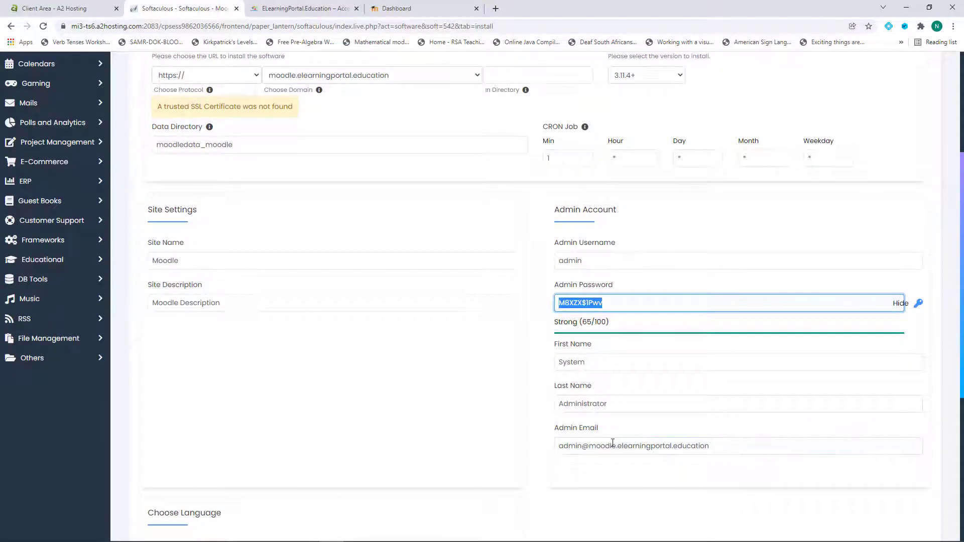
scroll(351, 381, "down", 2)
scroll(398, 372, "up", 4)
scroll(398, 371, "up", 2)
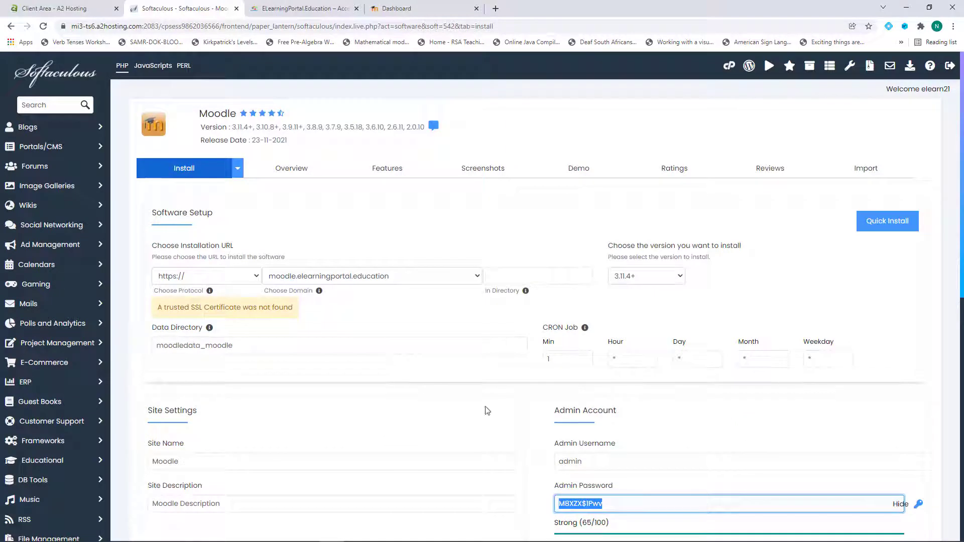
scroll(417, 406, "down", 8)
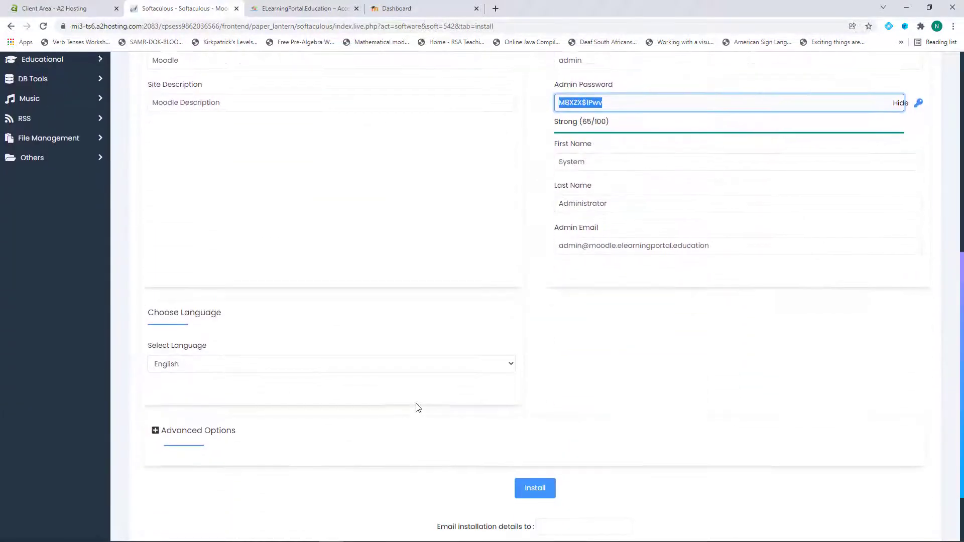
scroll(614, 184, "up", 2)
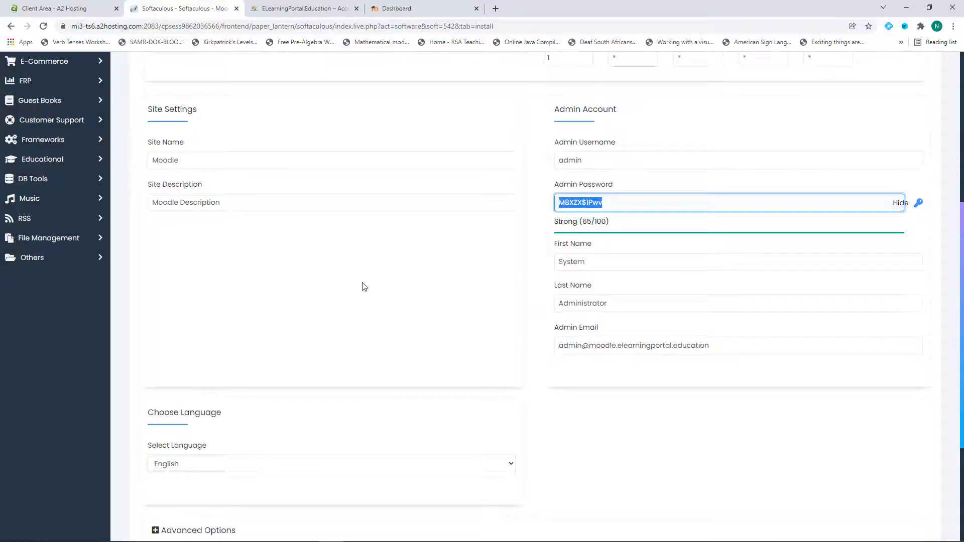
scroll(364, 287, "down", 4)
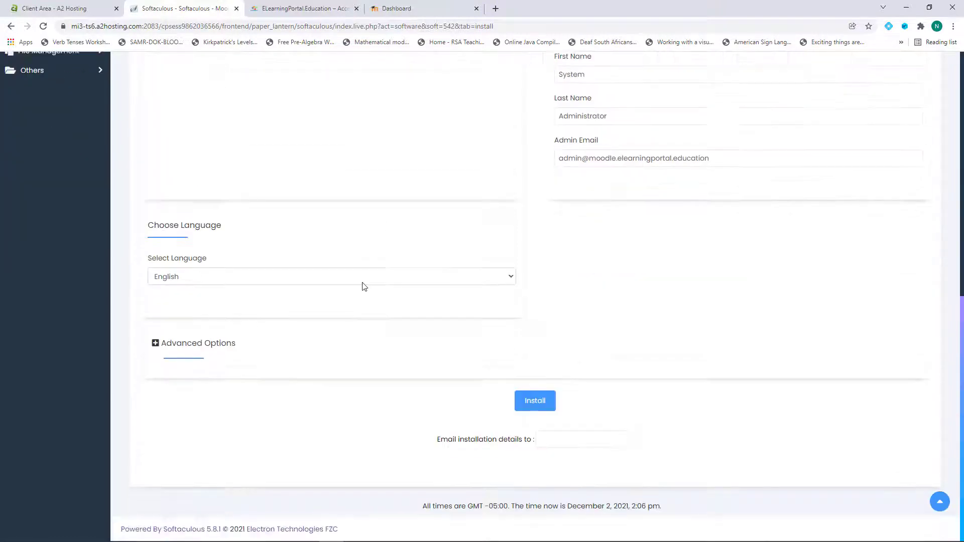
left_click(535, 406)
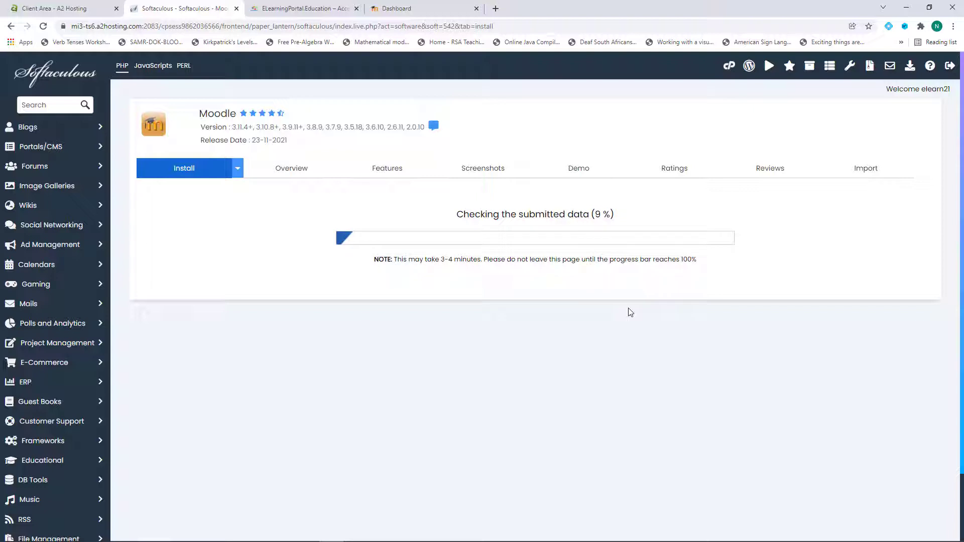
Open the new Moodle site's administrative URL in an incognito window
left_click_drag(441, 259, 461, 259)
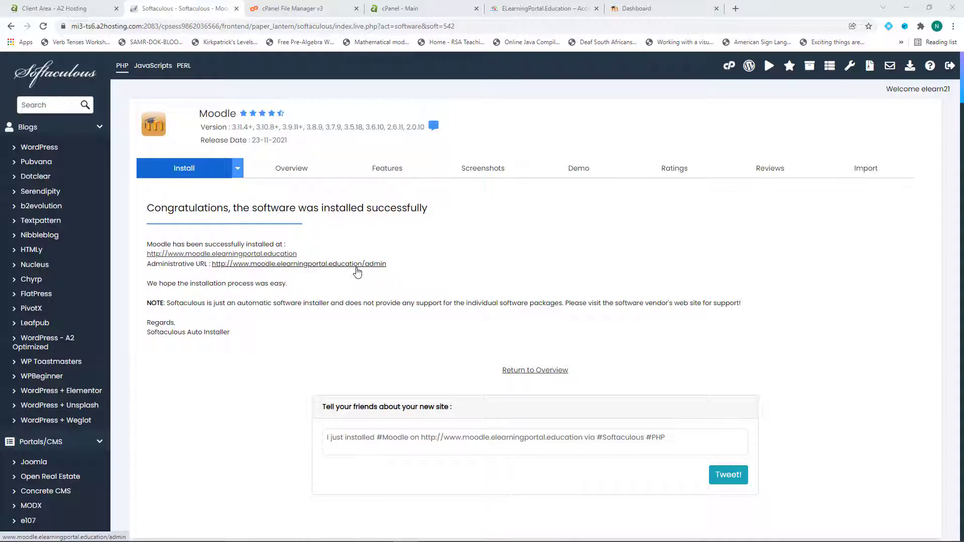
left_click_drag(390, 264, 211, 269)
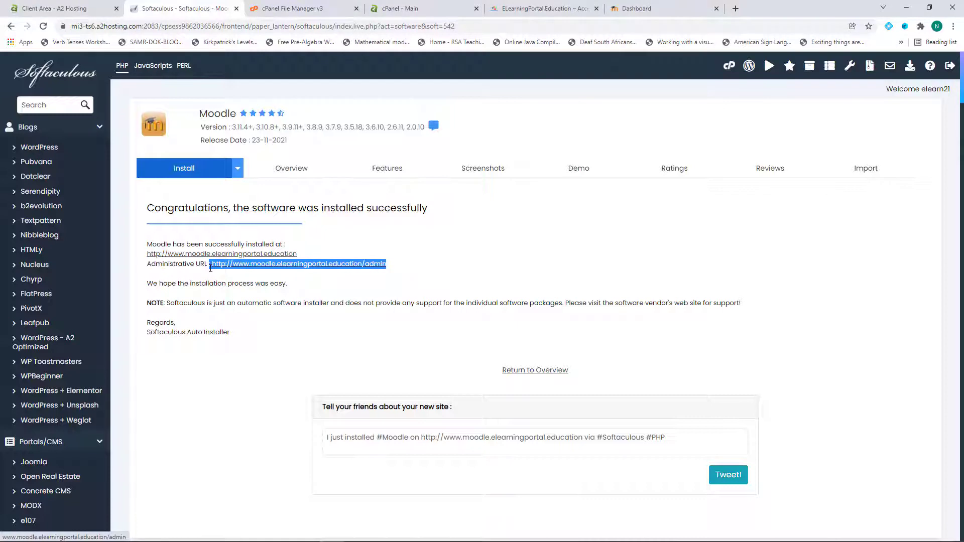
left_click(433, 272)
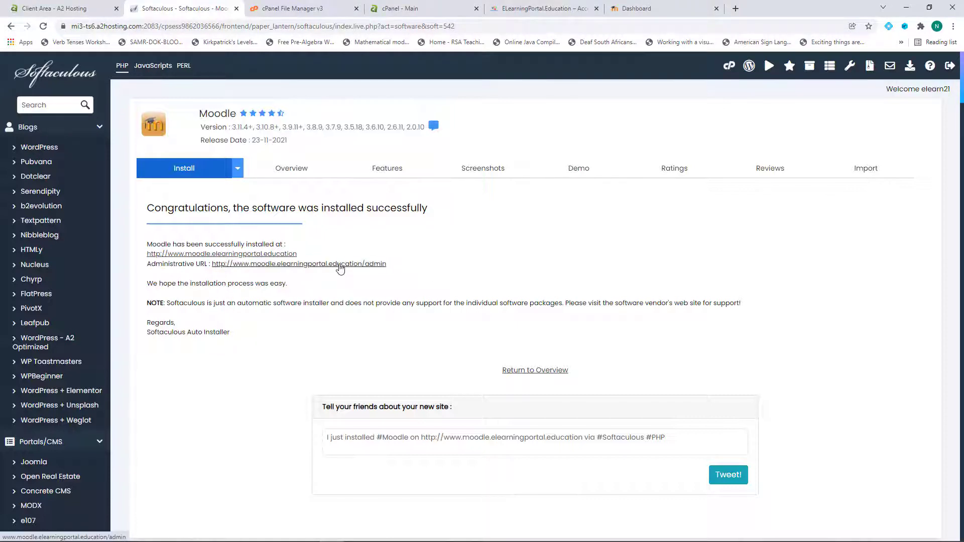
right_click(340, 269)
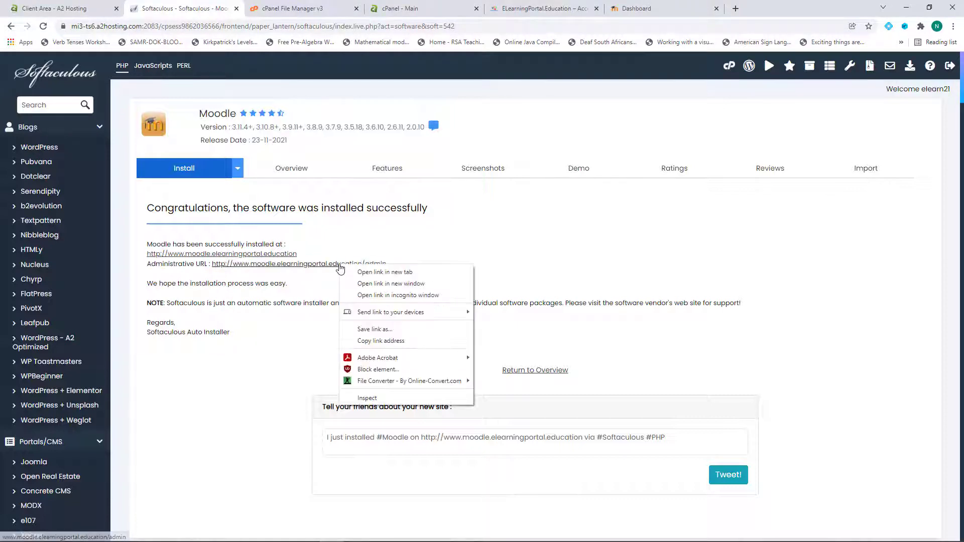
left_click(392, 297)
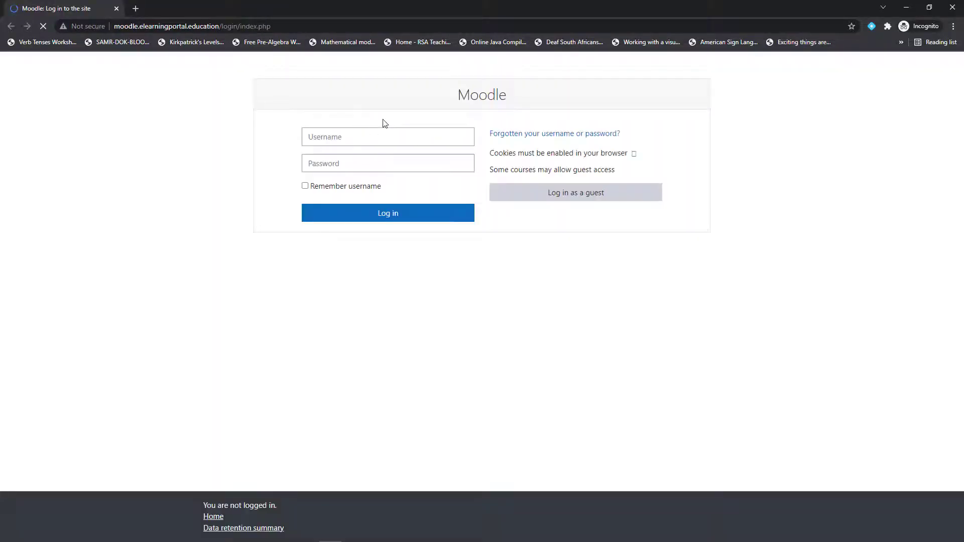
Log in to the Moodle site with the username admin and the admin password
left_click(369, 137)
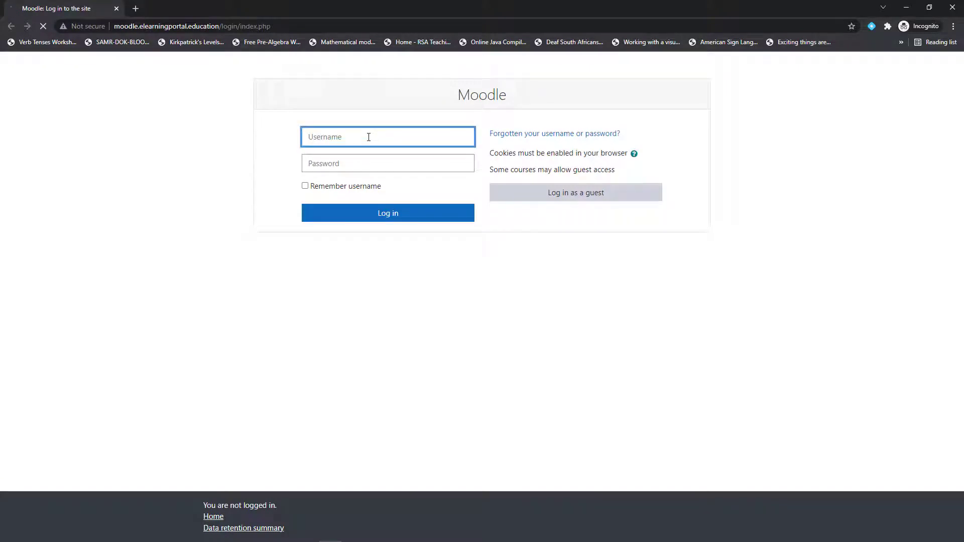
type("admin")
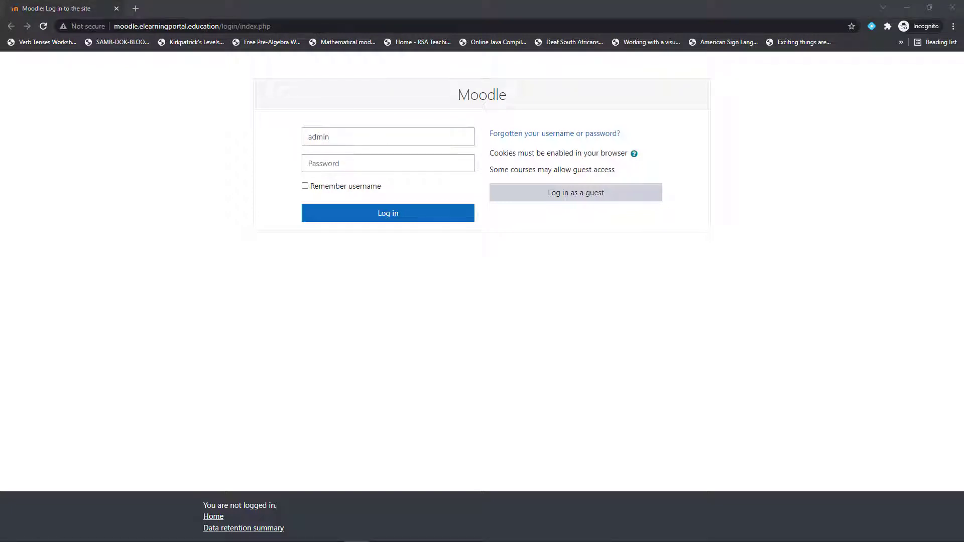
left_click(318, 162)
key("ctrl+v")
left_click(402, 215)
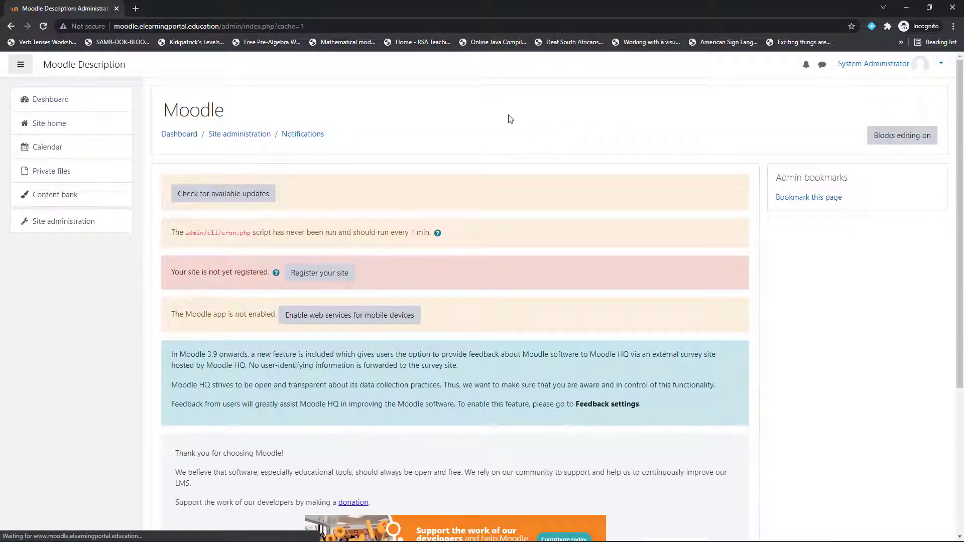
Look over the site notifications and open the plugin installer from the site administration's plugin settings
scroll(536, 286, "down", 1)
scroll(535, 284, "down", 3)
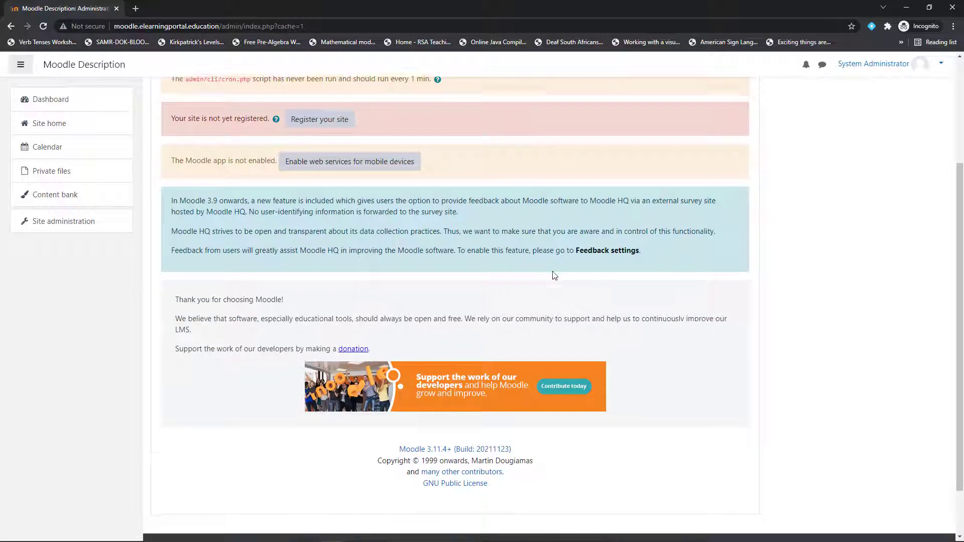
scroll(553, 274, "up", 4)
scroll(504, 288, "down", 4)
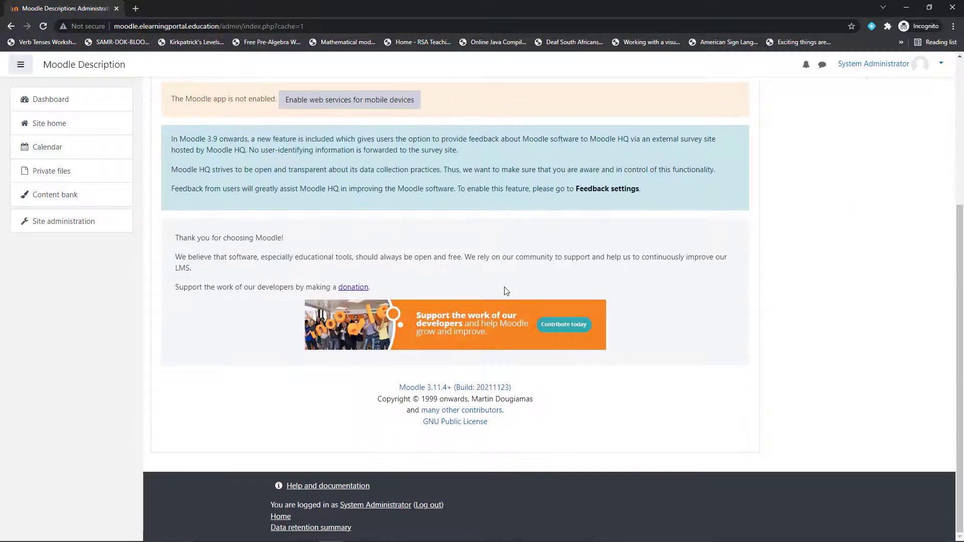
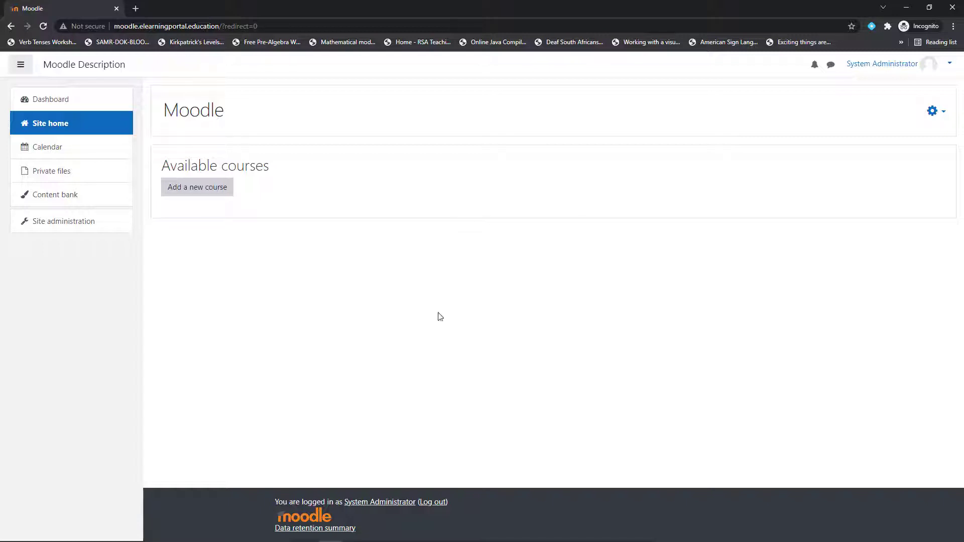
left_click(64, 225)
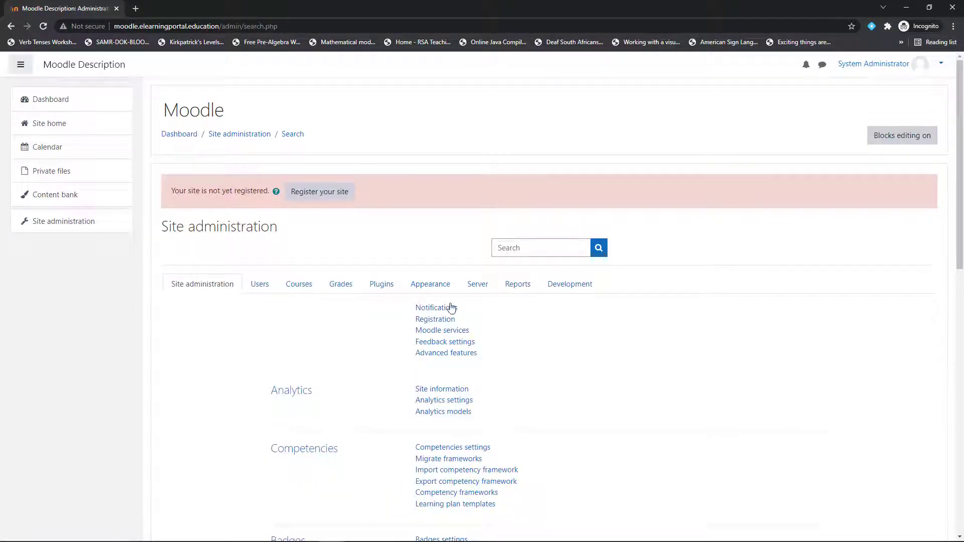
left_click(384, 286)
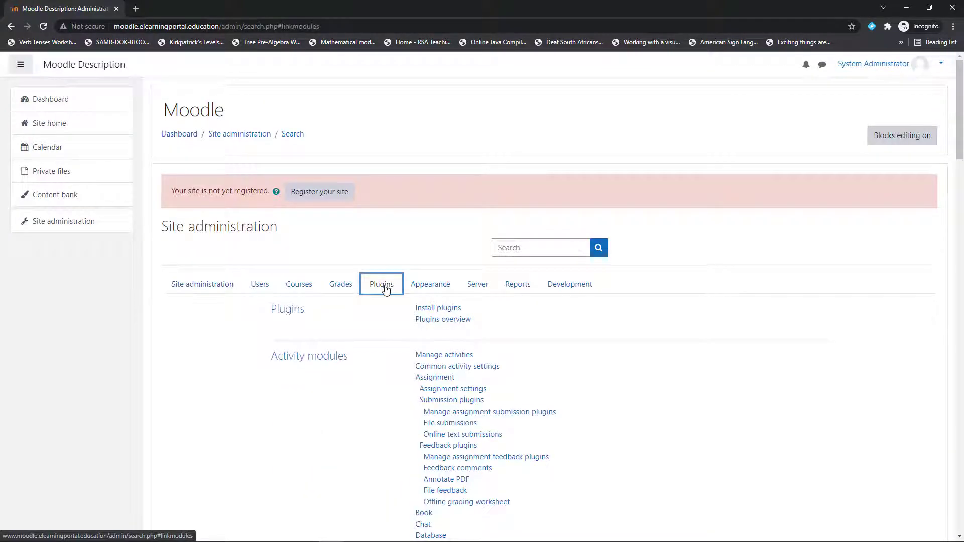
left_click(442, 308)
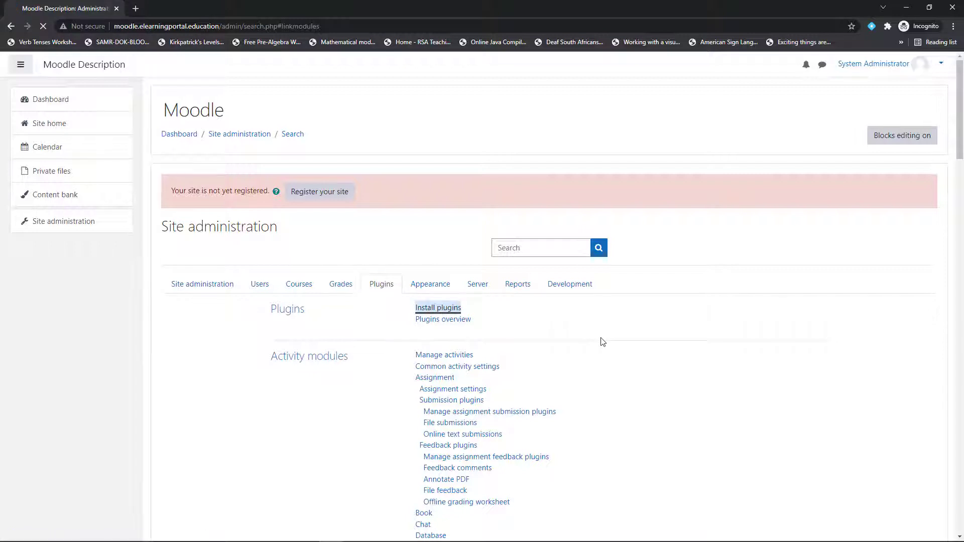
Open moodle.org in a new browser tab and go to its plugins directory
left_click(139, 11)
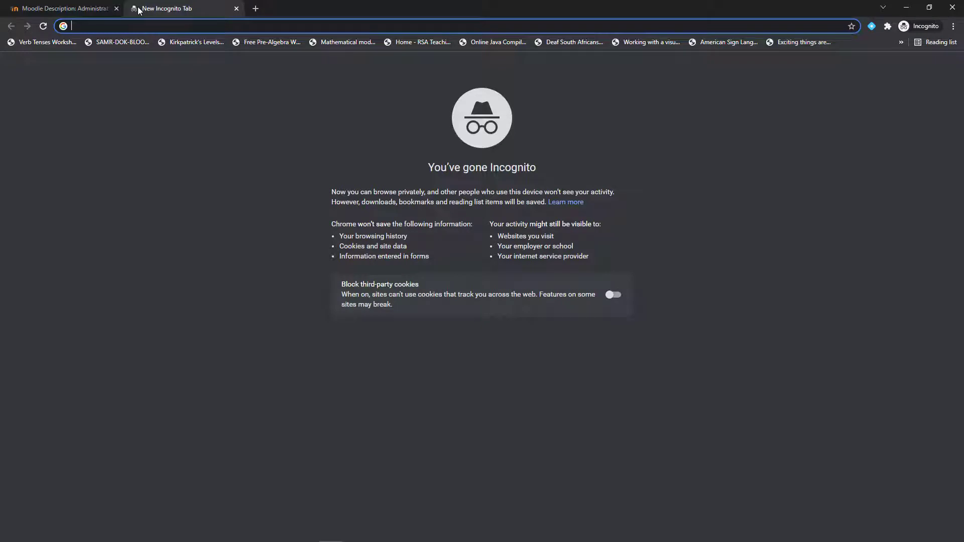
type("moodle")
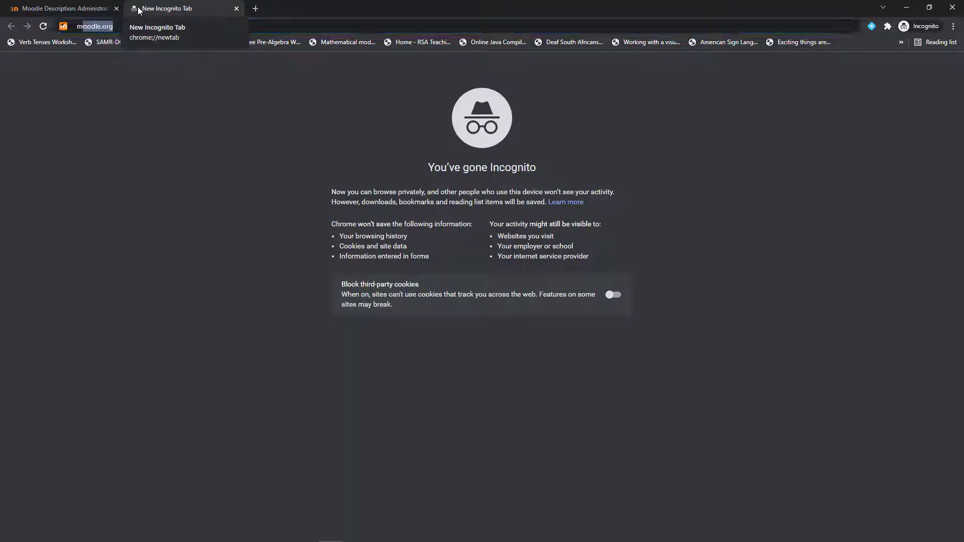
type(".org")
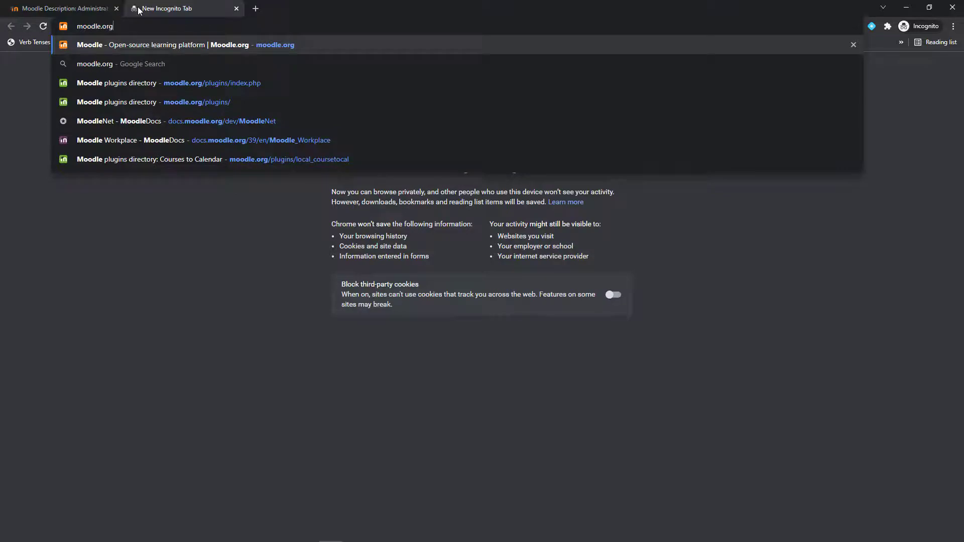
key("Return")
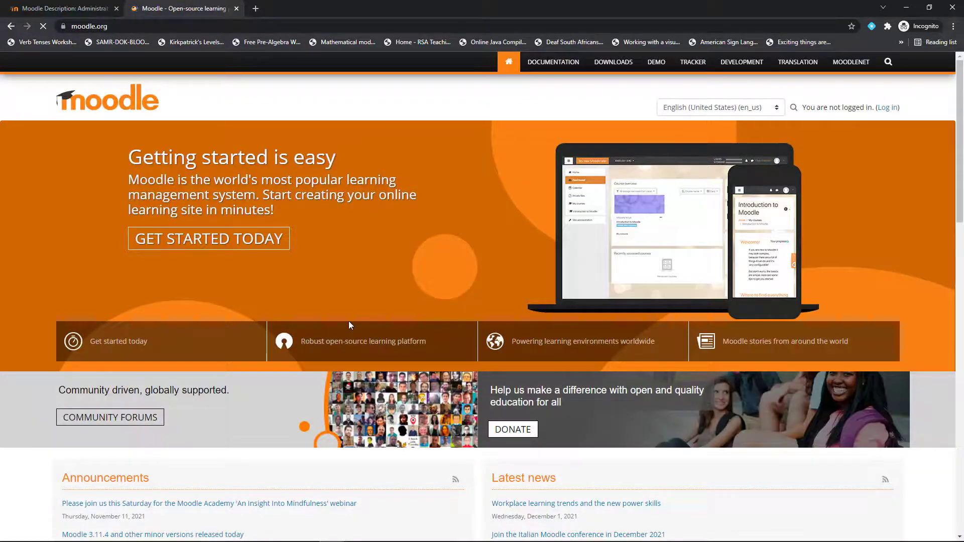
scroll(349, 324, "down", 10)
scroll(351, 325, "down", 3)
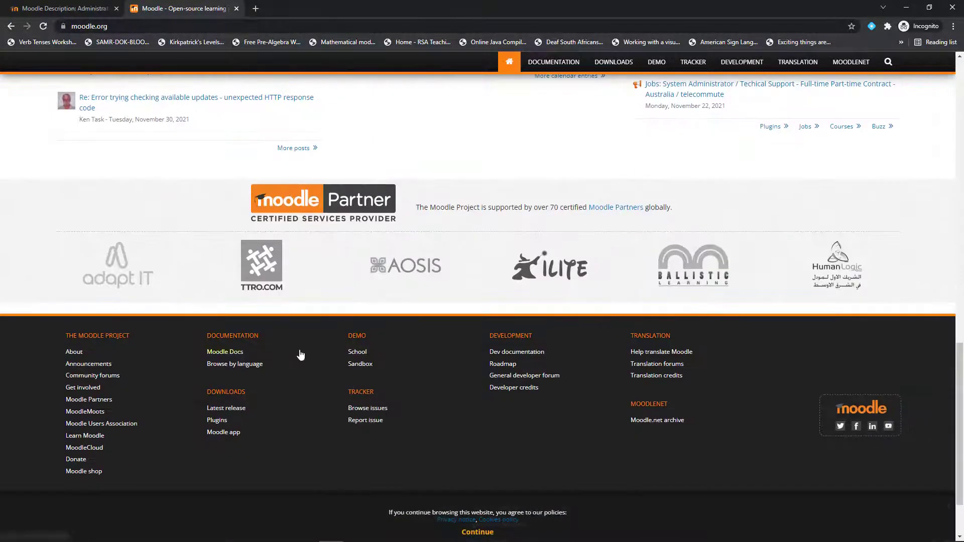
left_click(217, 421)
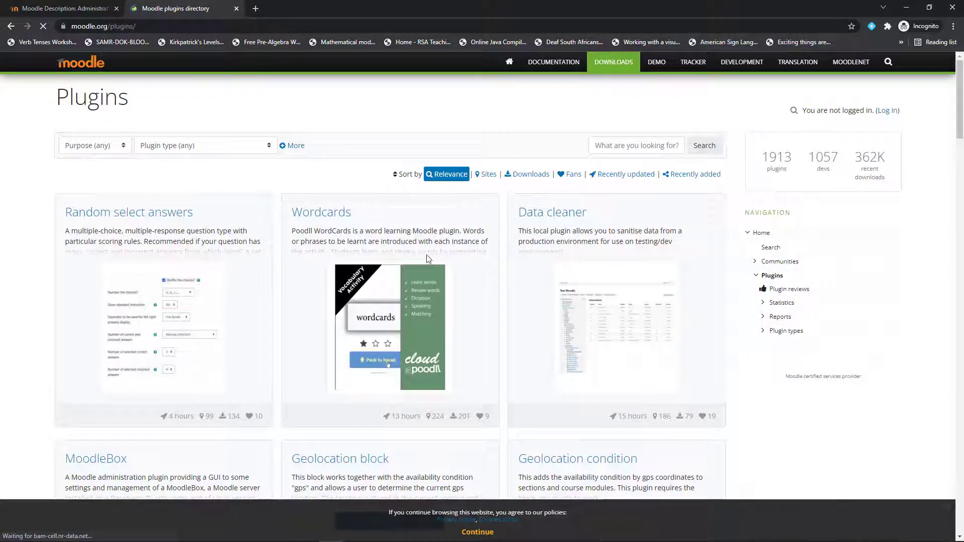
Search the plugins directory for themes and browse through the listed plugins
left_click(632, 145)
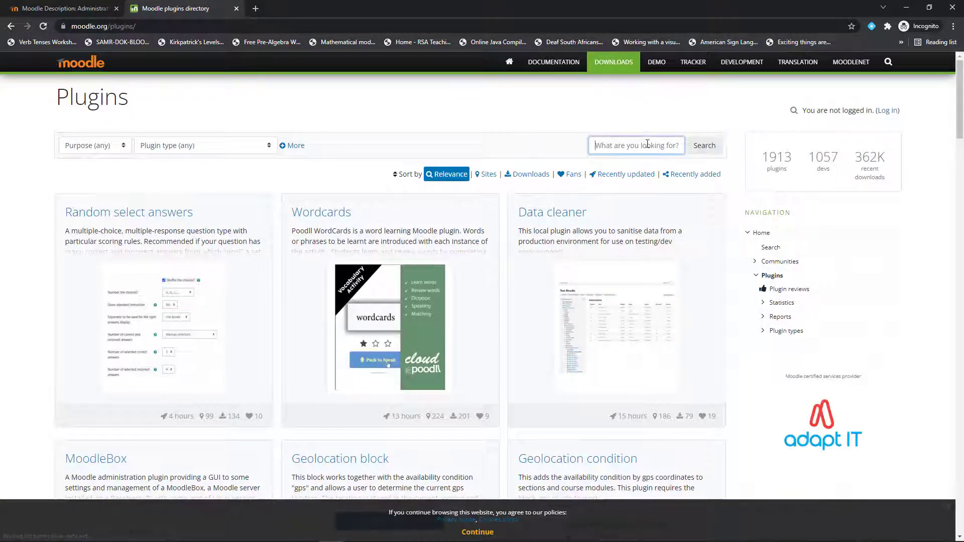
type("themes")
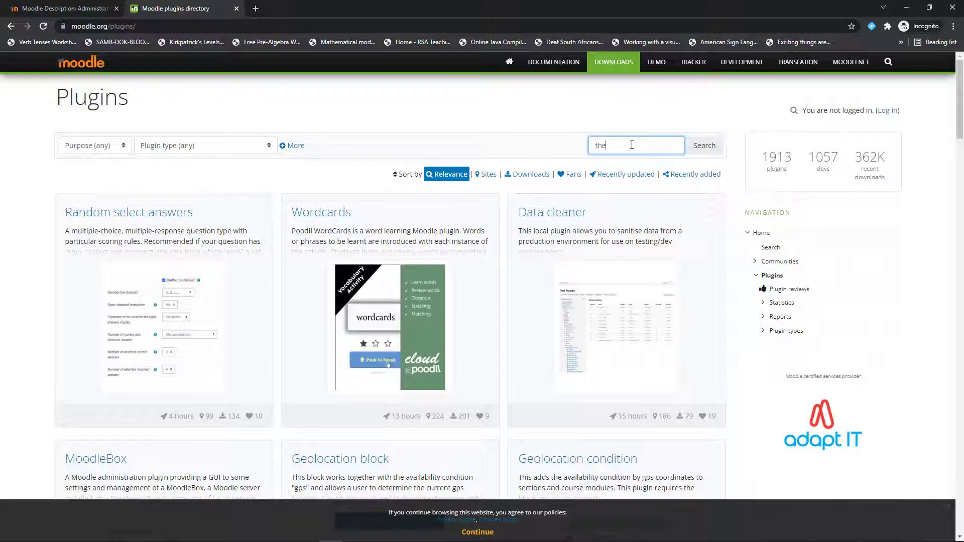
left_click(704, 146)
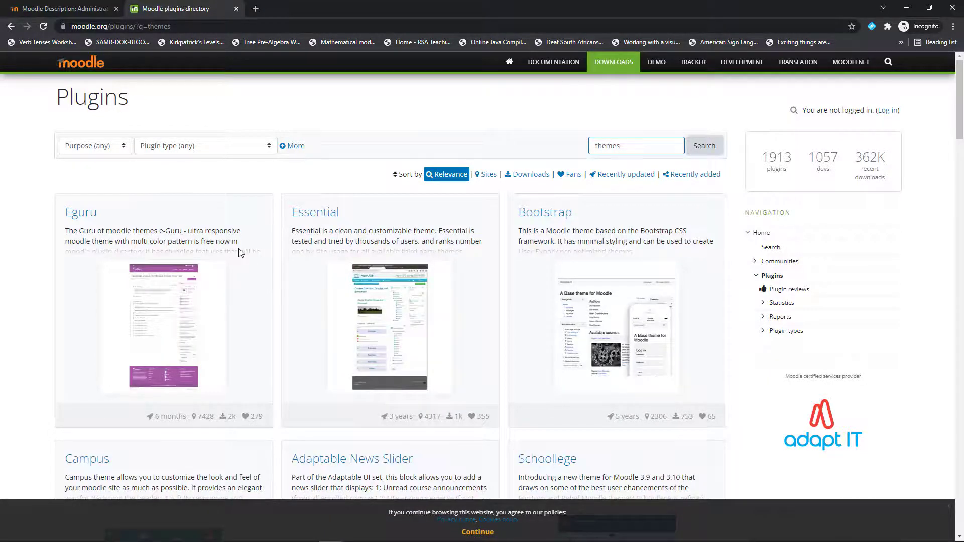
scroll(239, 253, "down", 10)
scroll(239, 253, "down", 8)
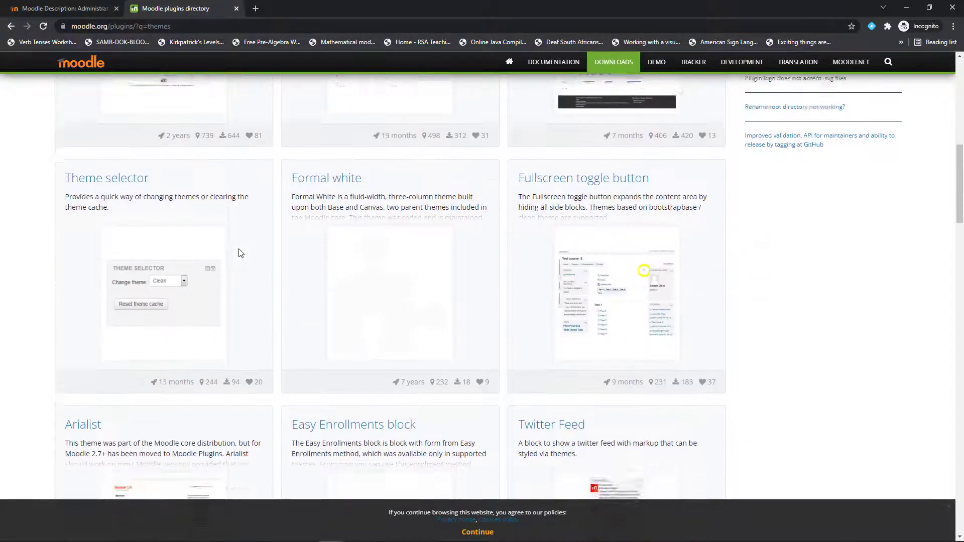
scroll(239, 253, "down", 9)
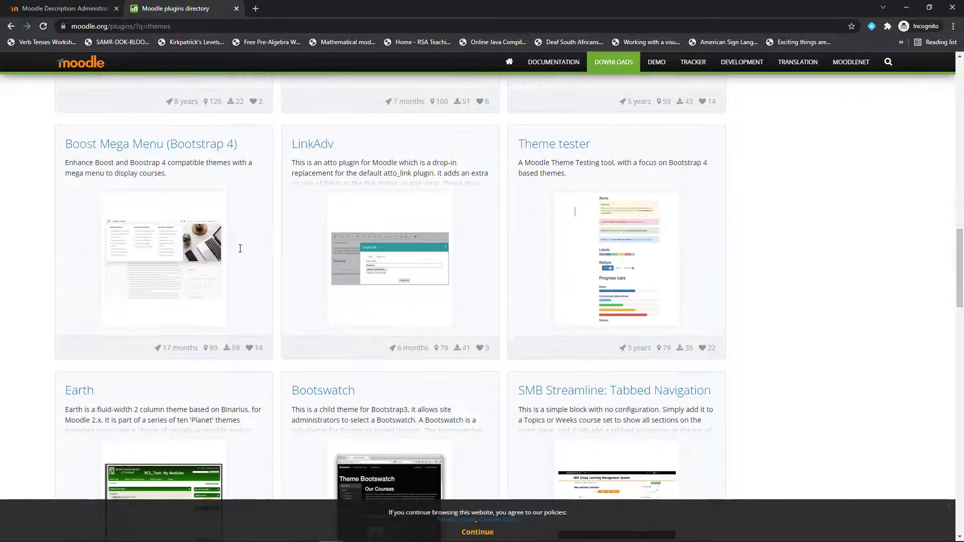
scroll(269, 247, "down", 4)
scroll(270, 249, "down", 5)
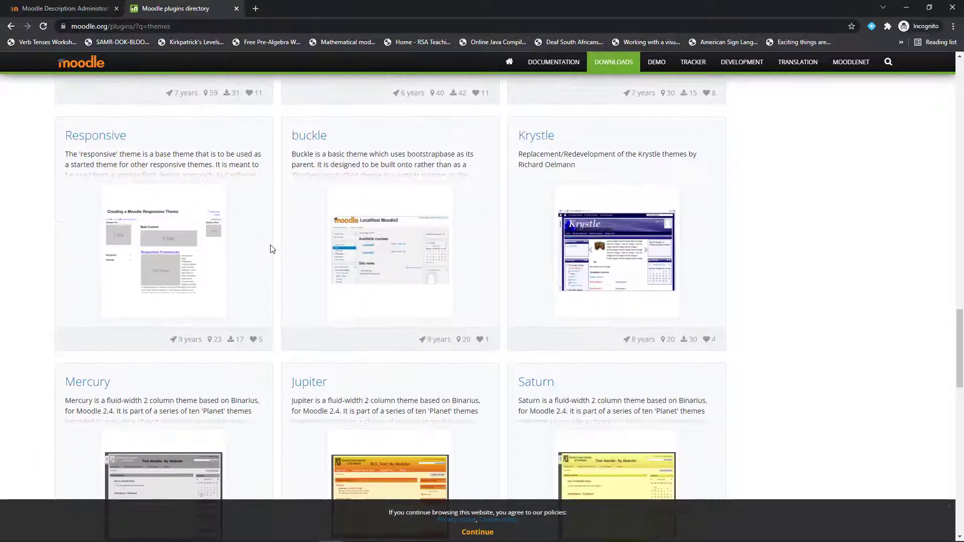
scroll(270, 249, "up", 12)
scroll(271, 250, "up", 15)
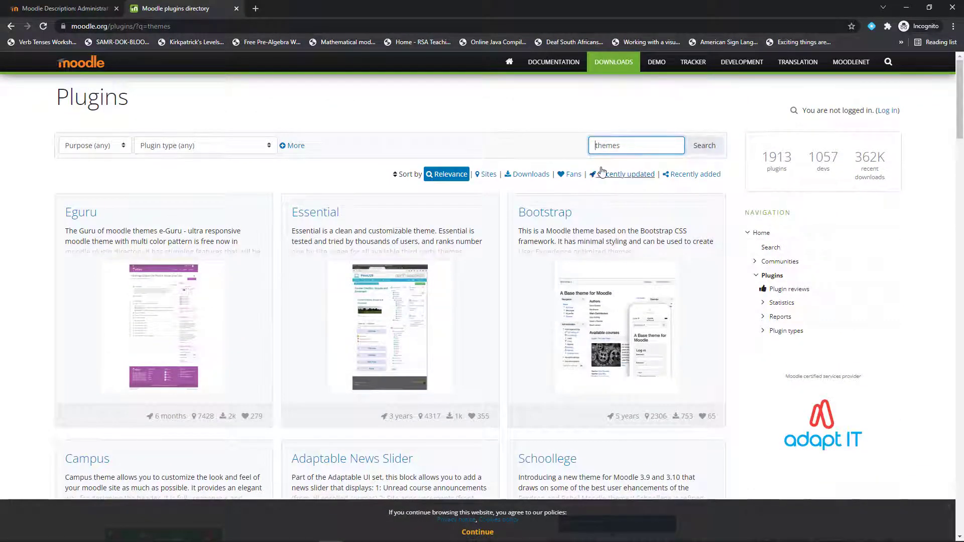
Search the plugins directory for trema themes and download version 3.11.0.4 of the Trema theme
type("trema")
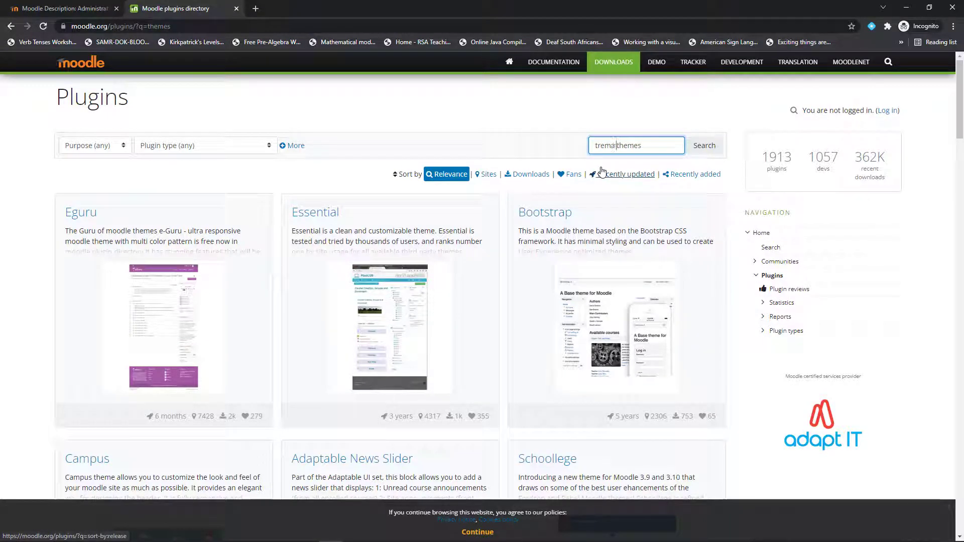
key("Return")
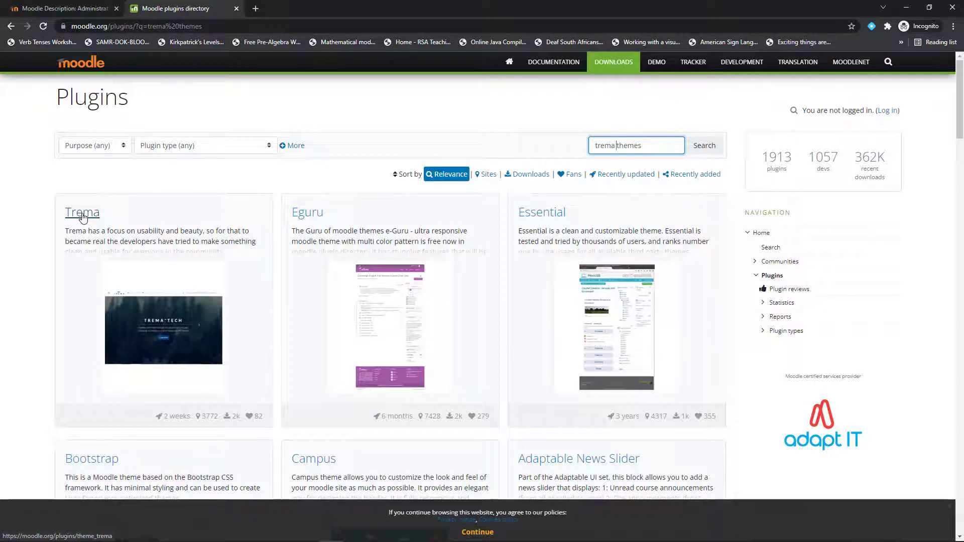
left_click(82, 216)
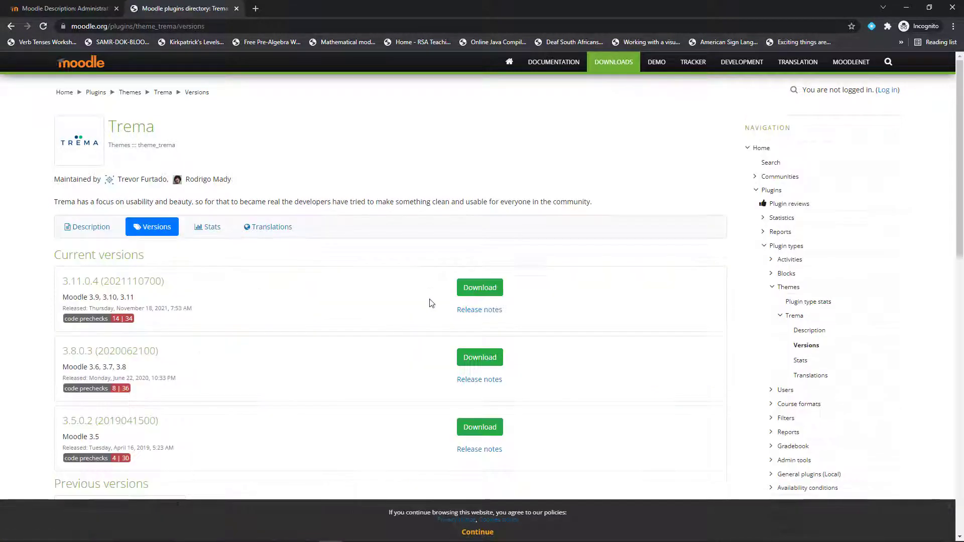
left_click(481, 288)
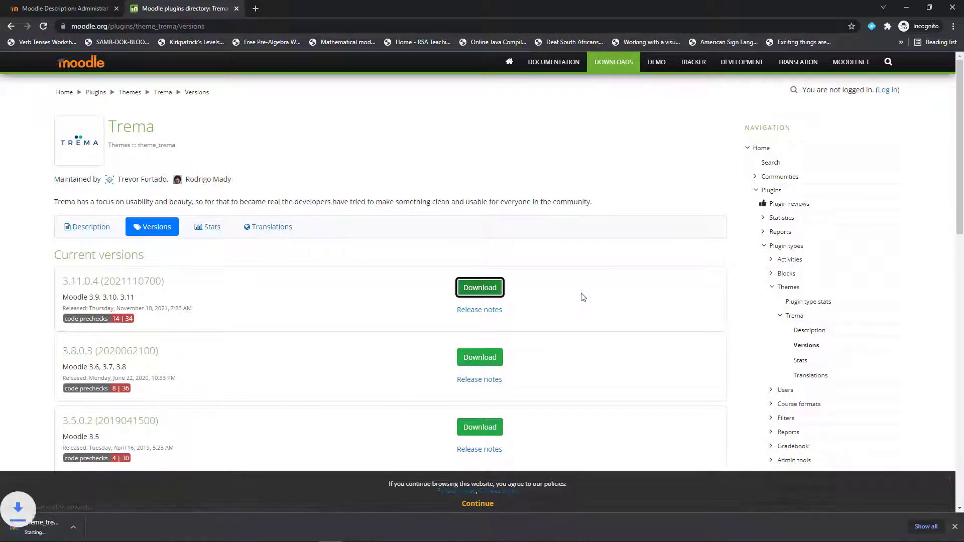
Return to the Moodle plugin installer, upload theme_trema_moodle311_2021110700.zip as the ZIP package and submit it for installation
left_click(64, 9)
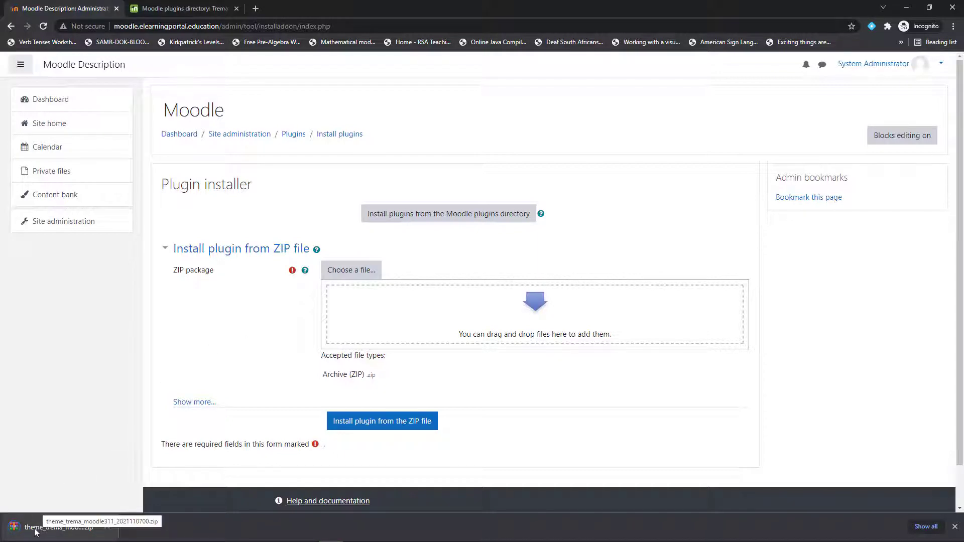
left_click_drag(35, 531, 257, 333)
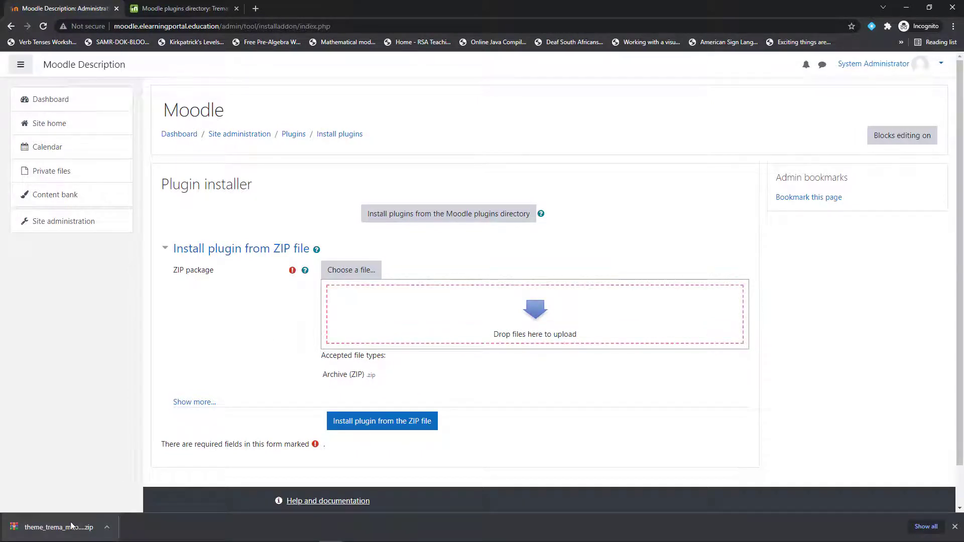
left_click_drag(68, 532, 417, 321)
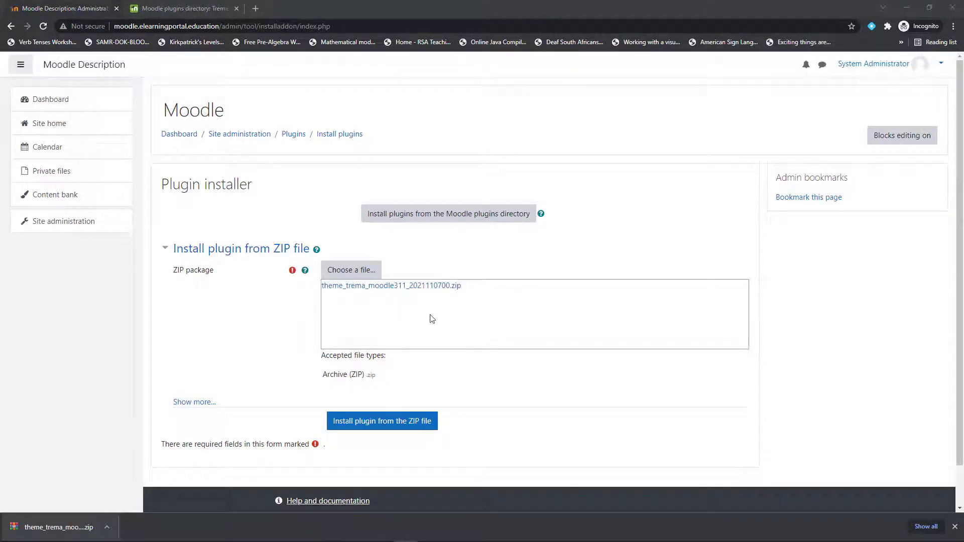
left_click(387, 427)
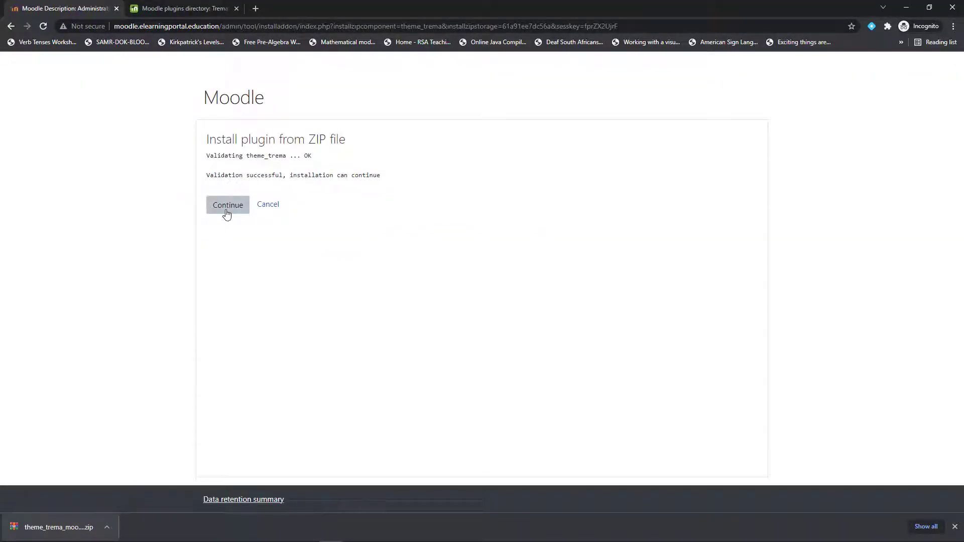
Continue the validated Trema plugin installation, dismiss the browser's download notice and review the server checks
left_click(230, 212)
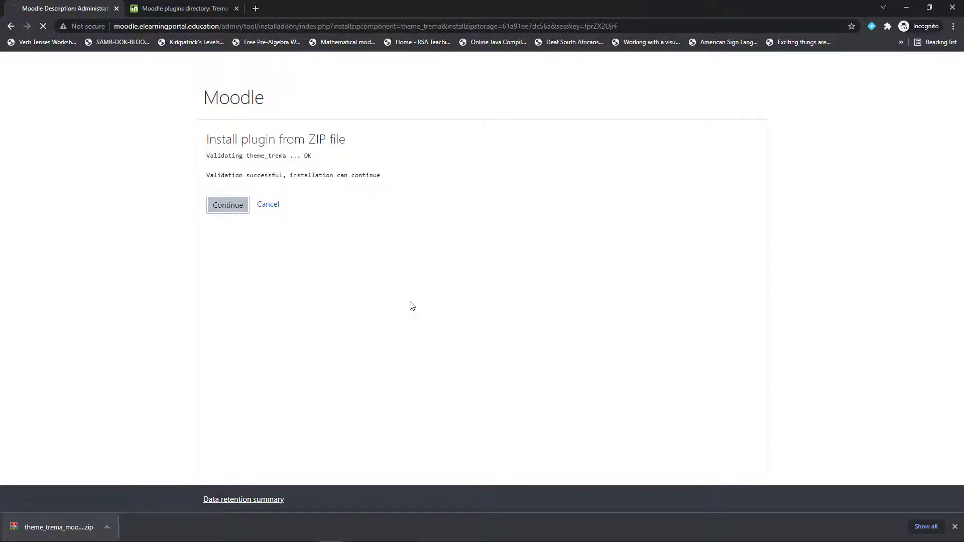
left_click(955, 527)
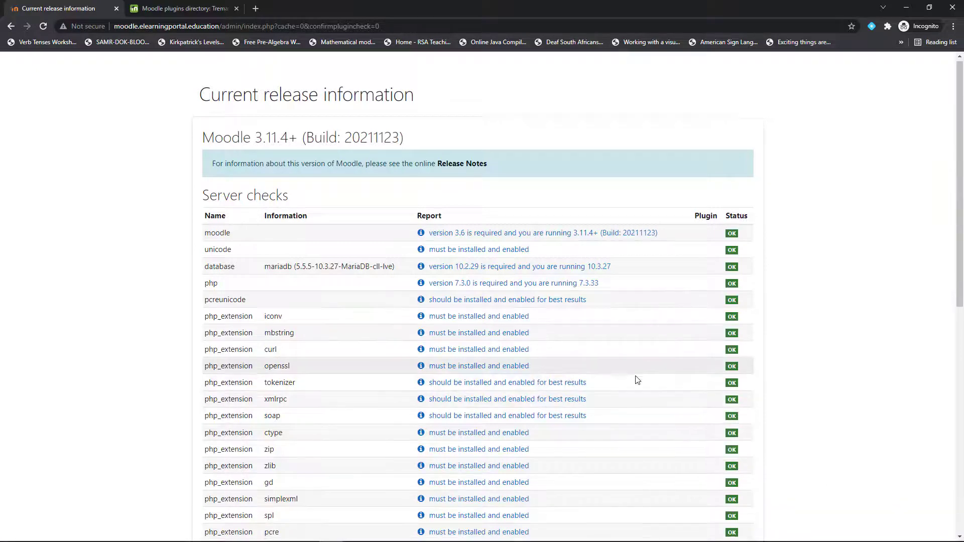
scroll(636, 378, "down", 5)
scroll(635, 374, "up", 2)
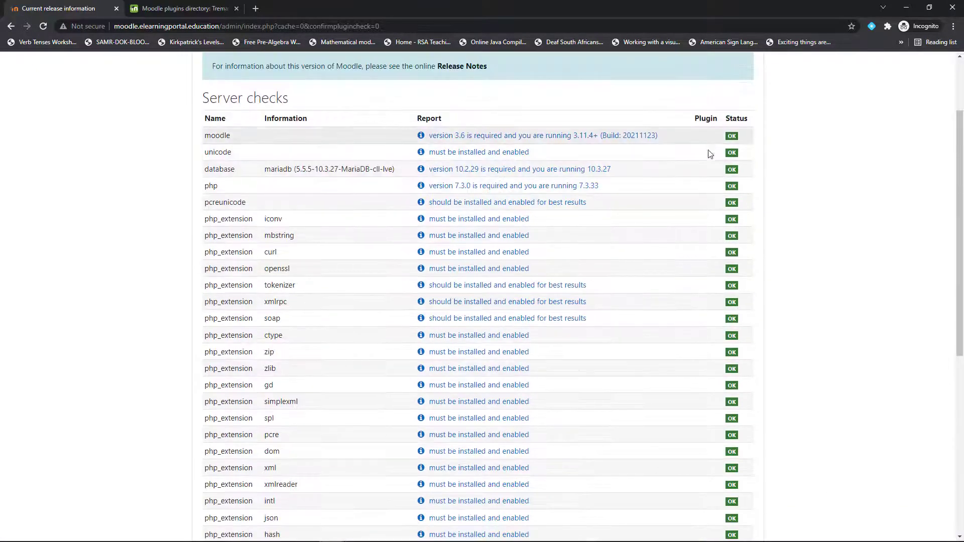
scroll(674, 348, "down", 4)
scroll(676, 348, "down", 3)
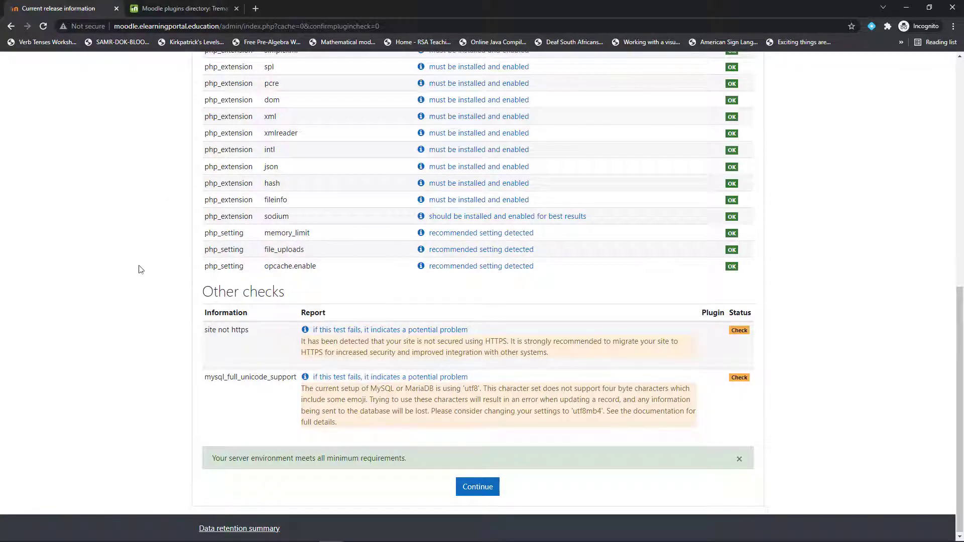
Proceed past the server checks and upgrade the Moodle database to install the Trema theme plugin
left_click(478, 489)
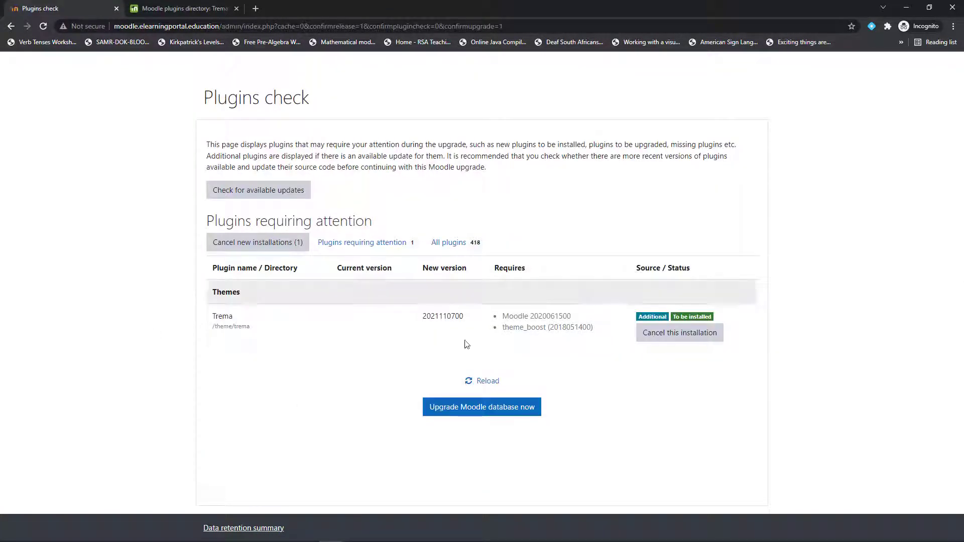
left_click(488, 416)
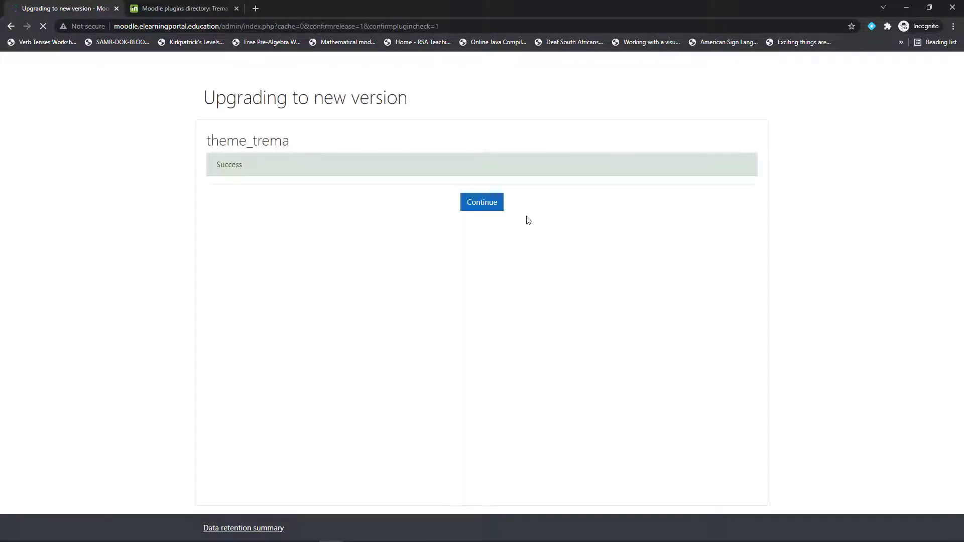
left_click(482, 207)
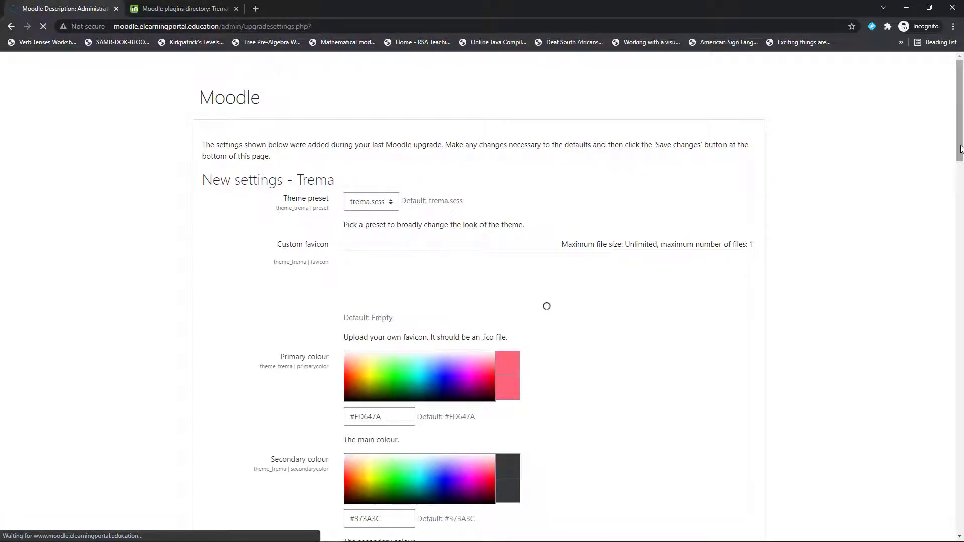
Save the new Trema settings with their default values on each of the three successive settings pages
left_click_drag(961, 149, 944, 522)
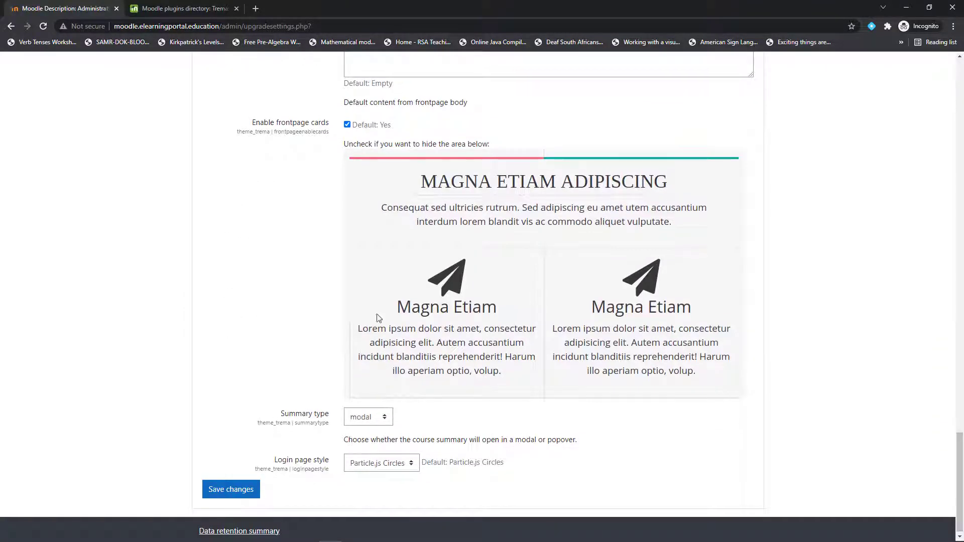
left_click(227, 494)
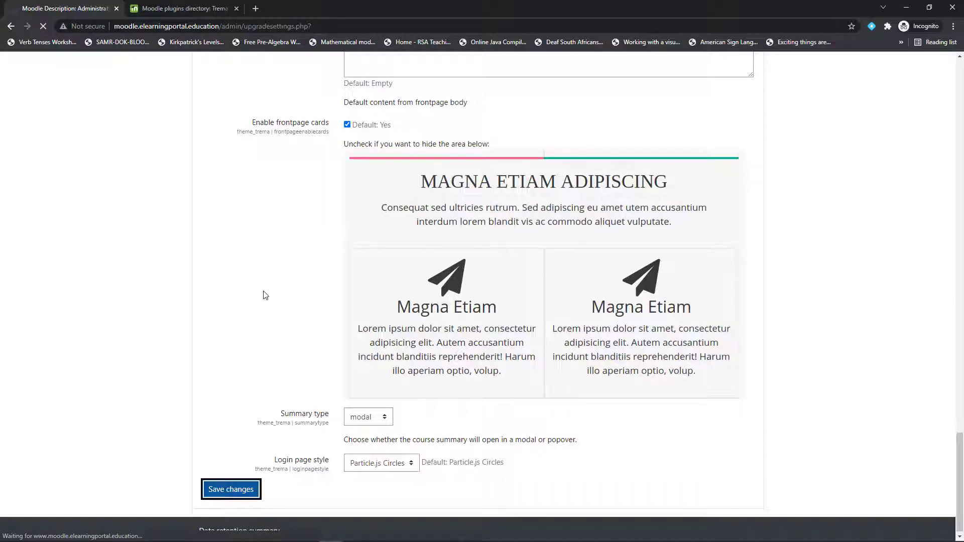
scroll(579, 381, "down", 6)
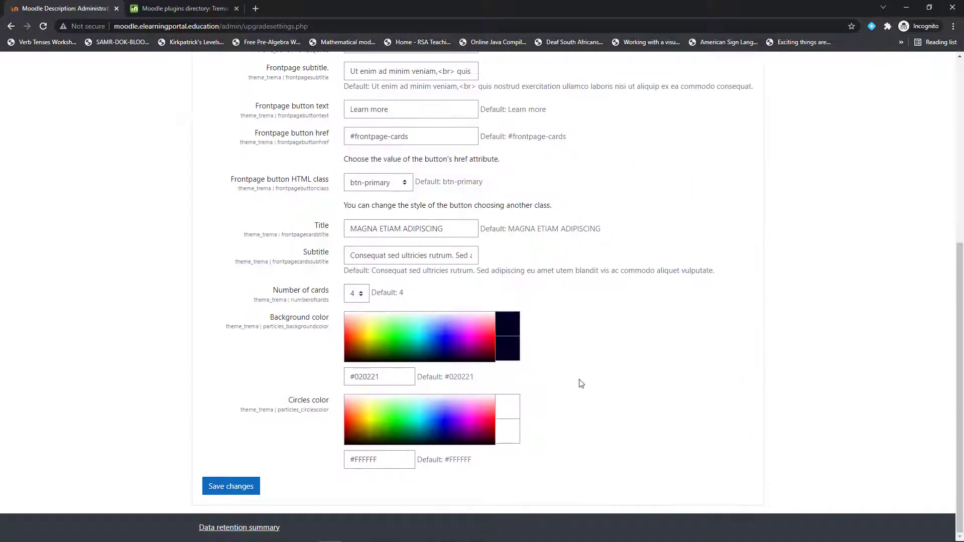
left_click(221, 492)
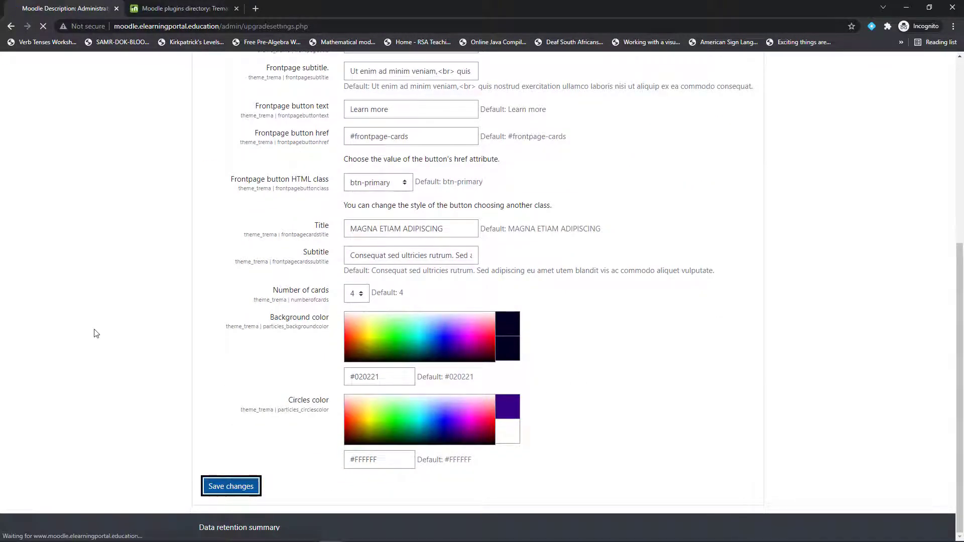
scroll(684, 387, "down", 10)
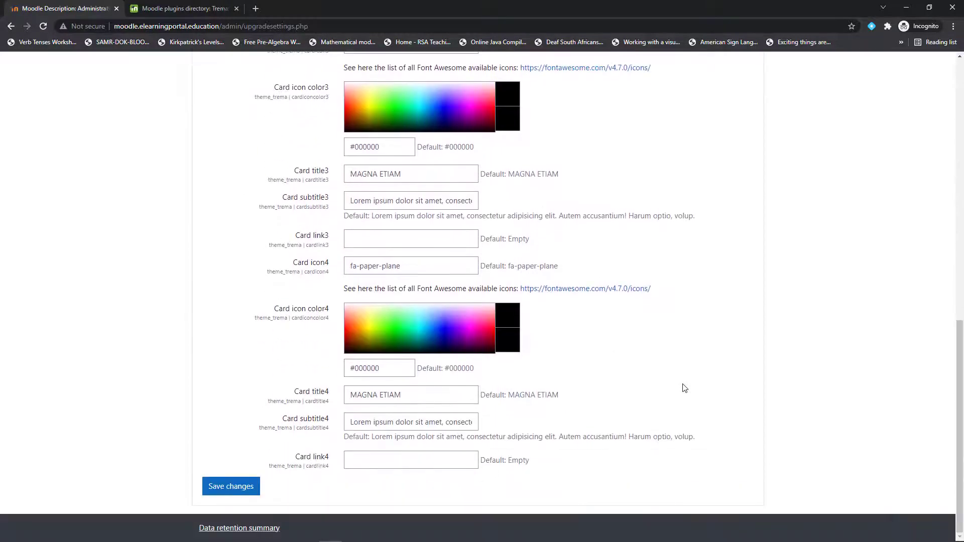
left_click(245, 488)
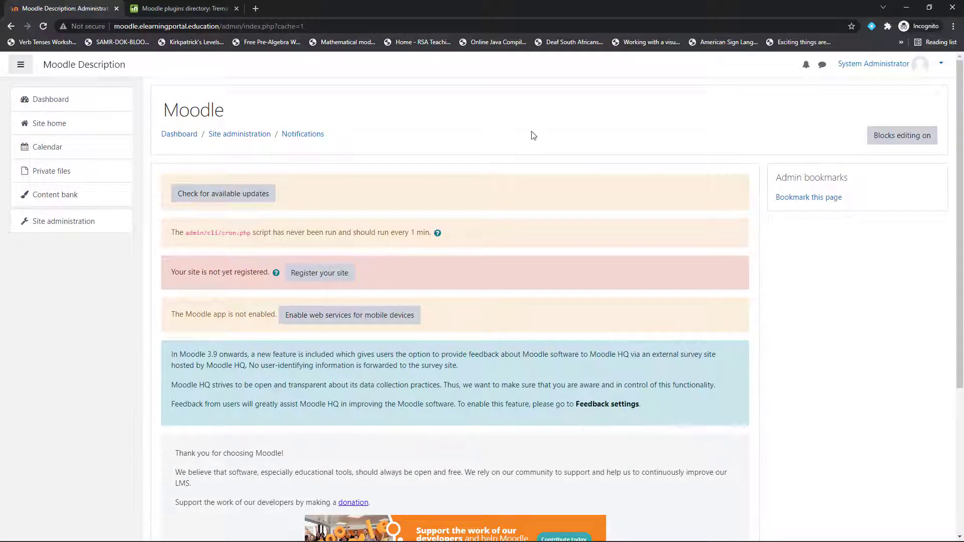
Open the theme selector from the appearance settings in site administration
left_click(66, 224)
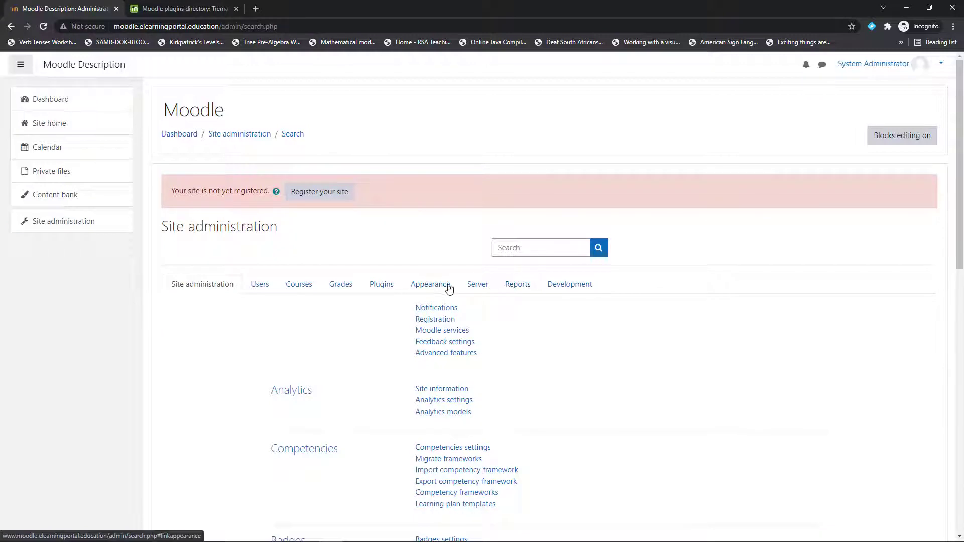
left_click(437, 288)
scroll(466, 338, "down", 3)
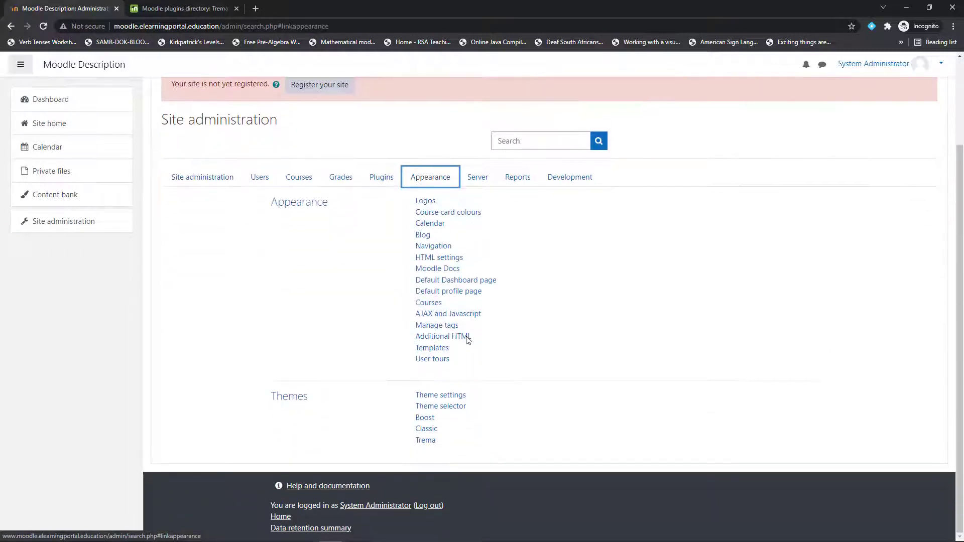
left_click(448, 411)
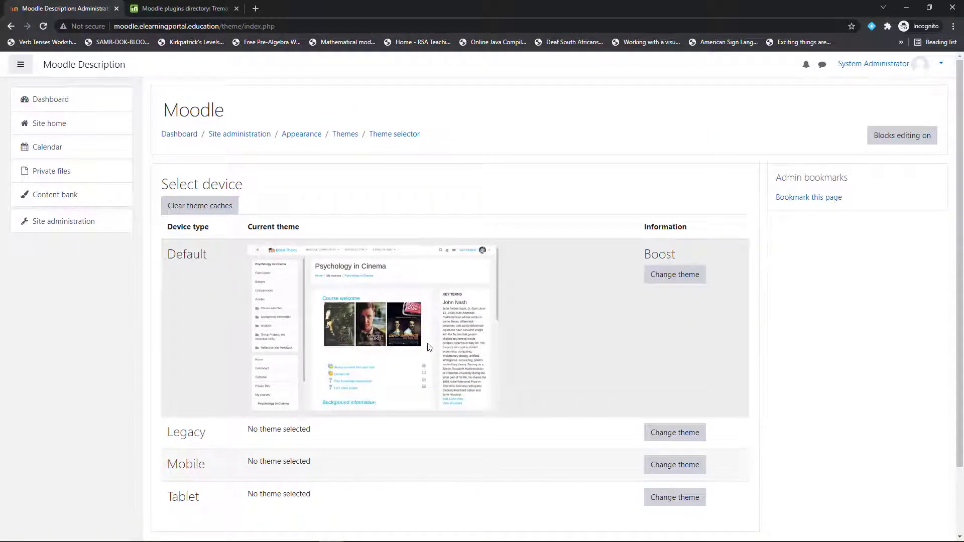
Change the theme for the default device type to Trema and continue past the confirmation page
left_click(674, 280)
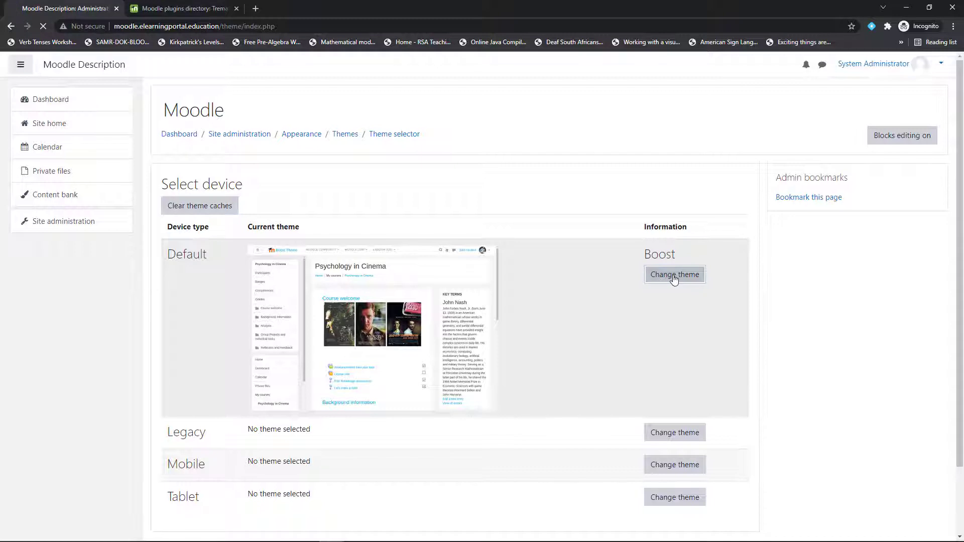
scroll(545, 324, "down", 2)
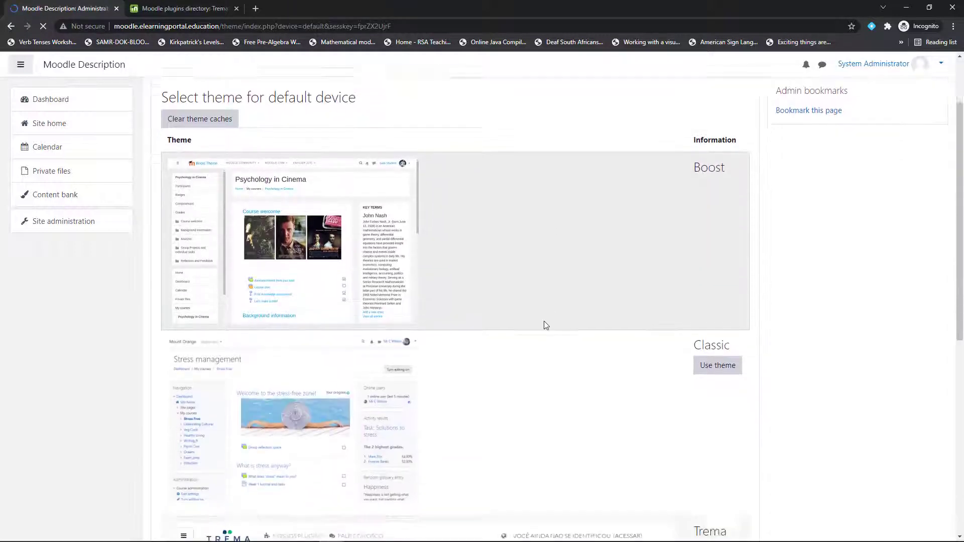
scroll(545, 326, "down", 5)
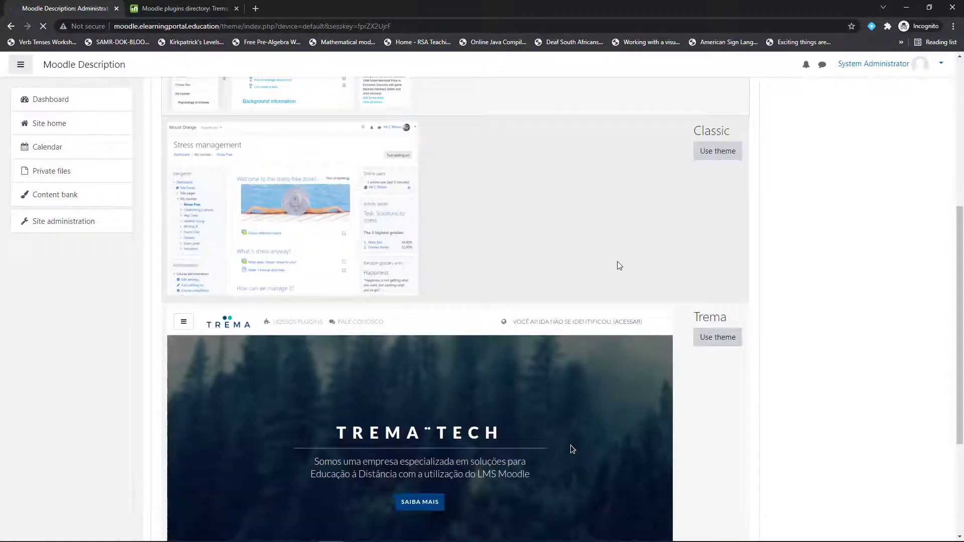
left_click(725, 340)
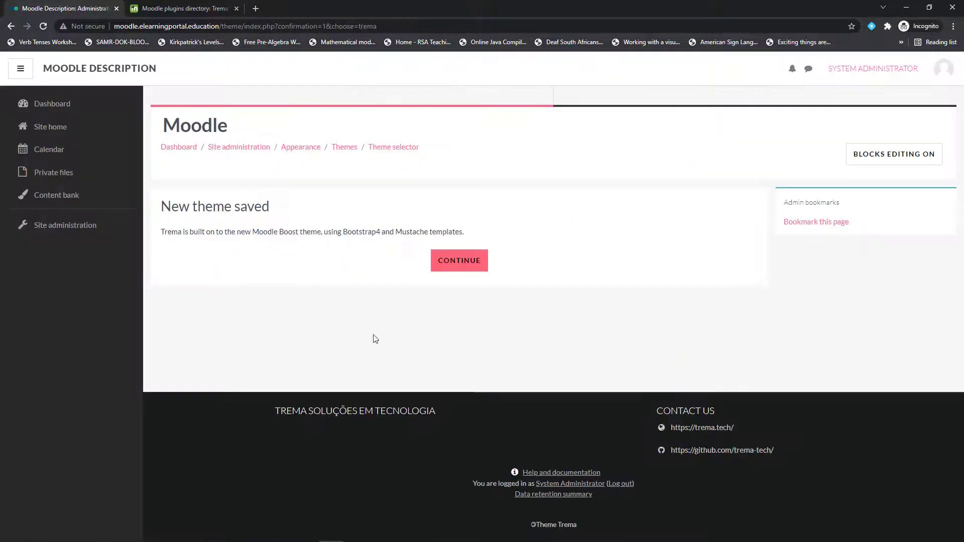
left_click(462, 262)
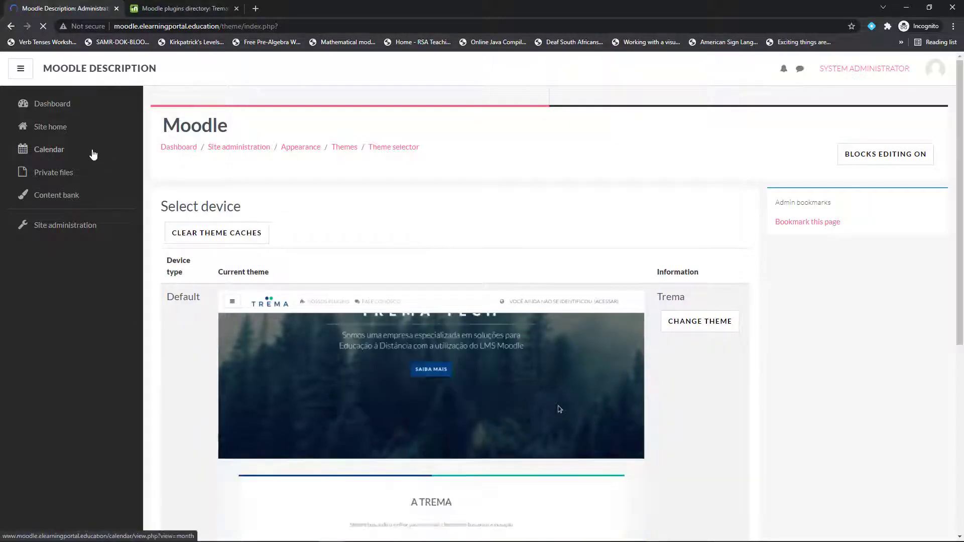
Open the site home page and look through the front page's banner, cards, course area and footer
left_click(57, 131)
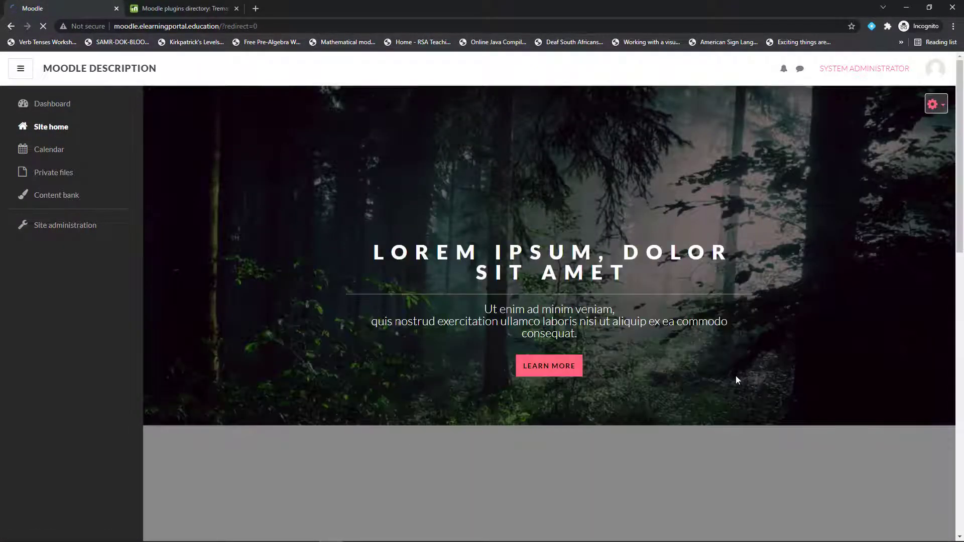
scroll(639, 400, "down", 9)
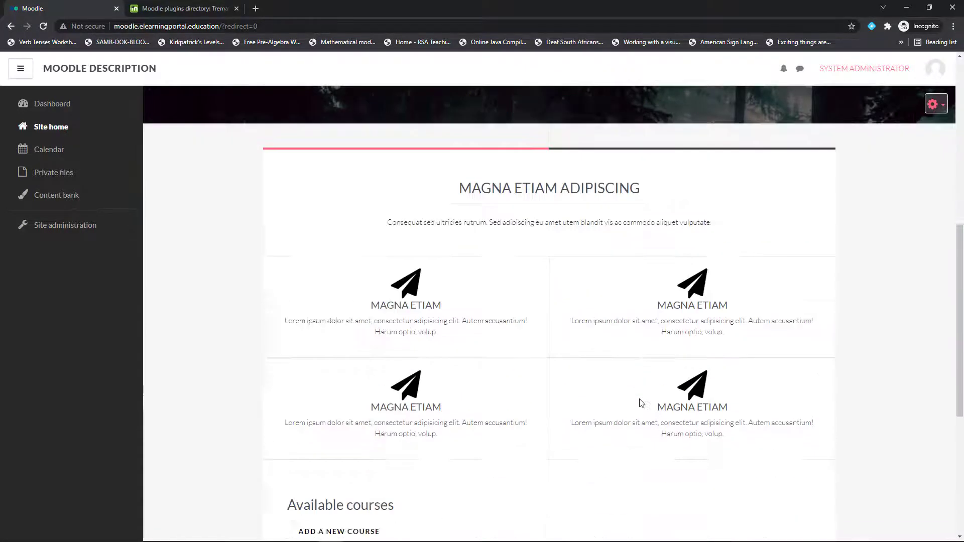
scroll(641, 402, "down", 6)
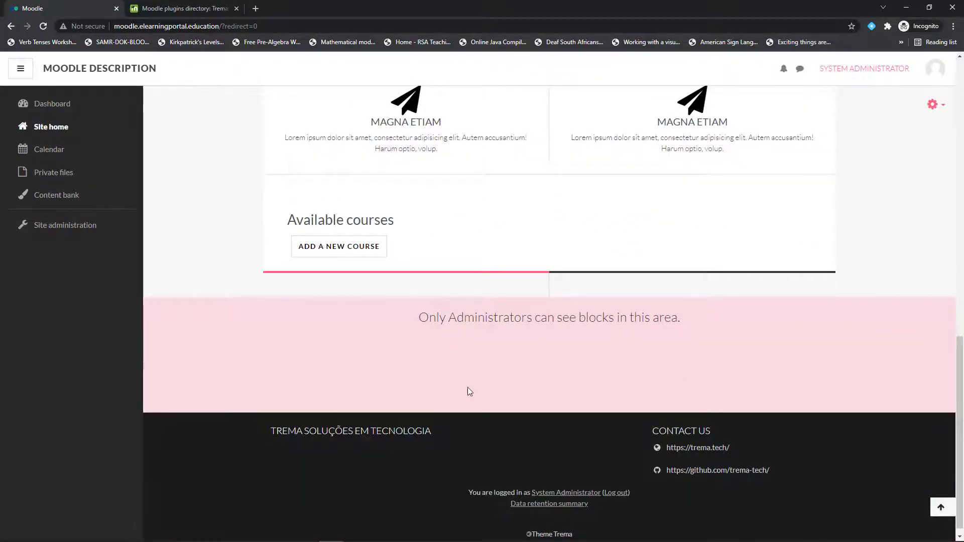
scroll(469, 392, "up", 15)
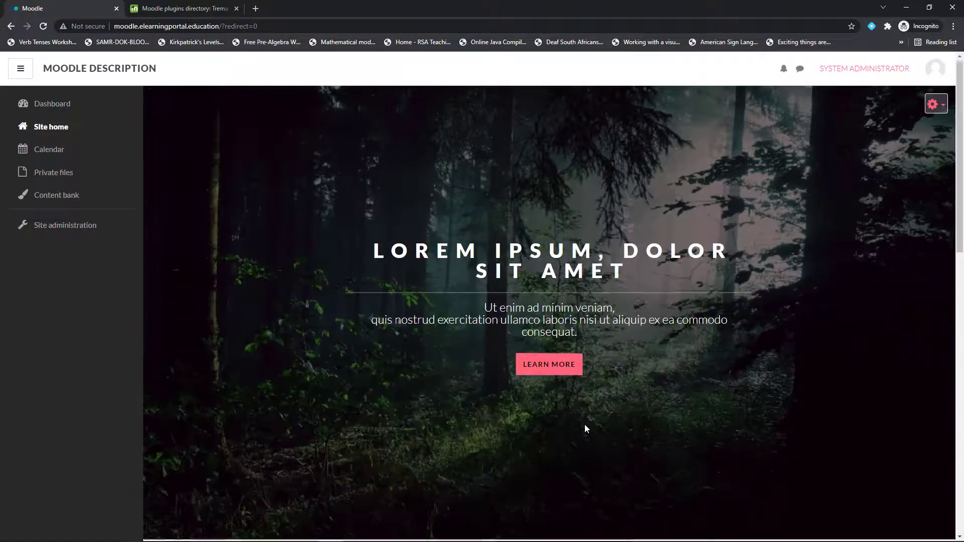